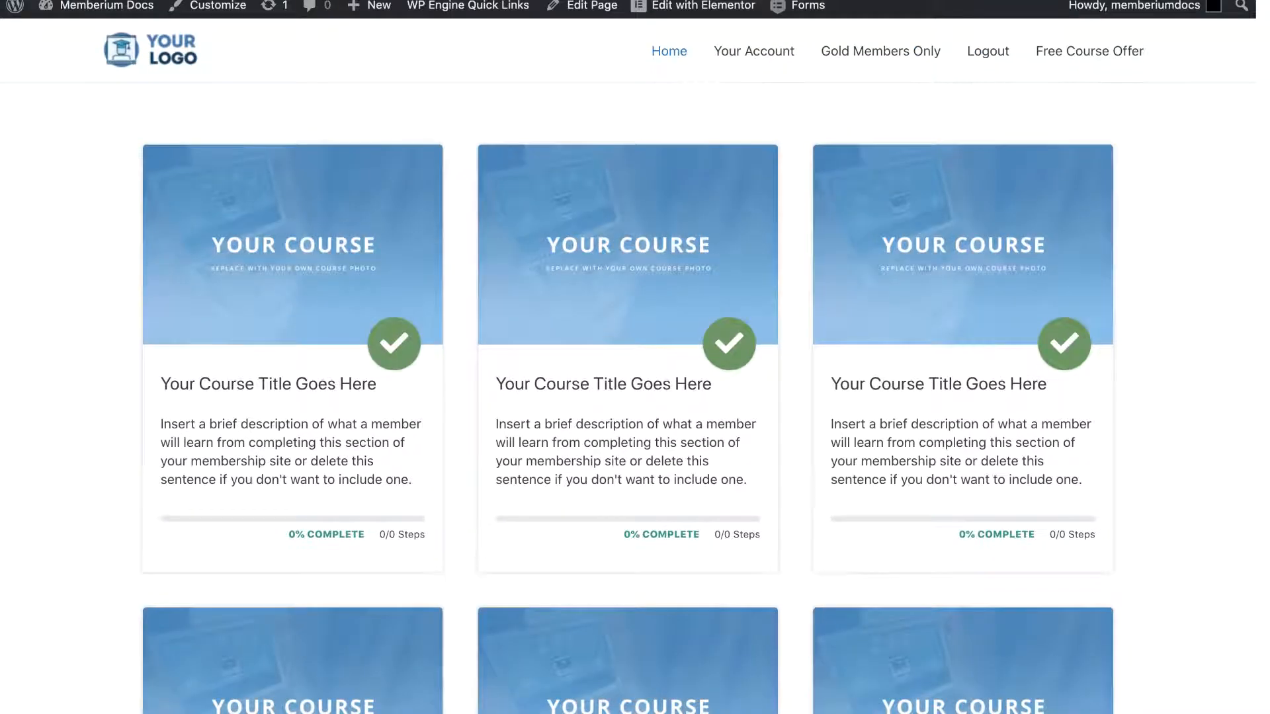
Open the site's menu editor in the WordPress admin area
mouse_move(93, 7)
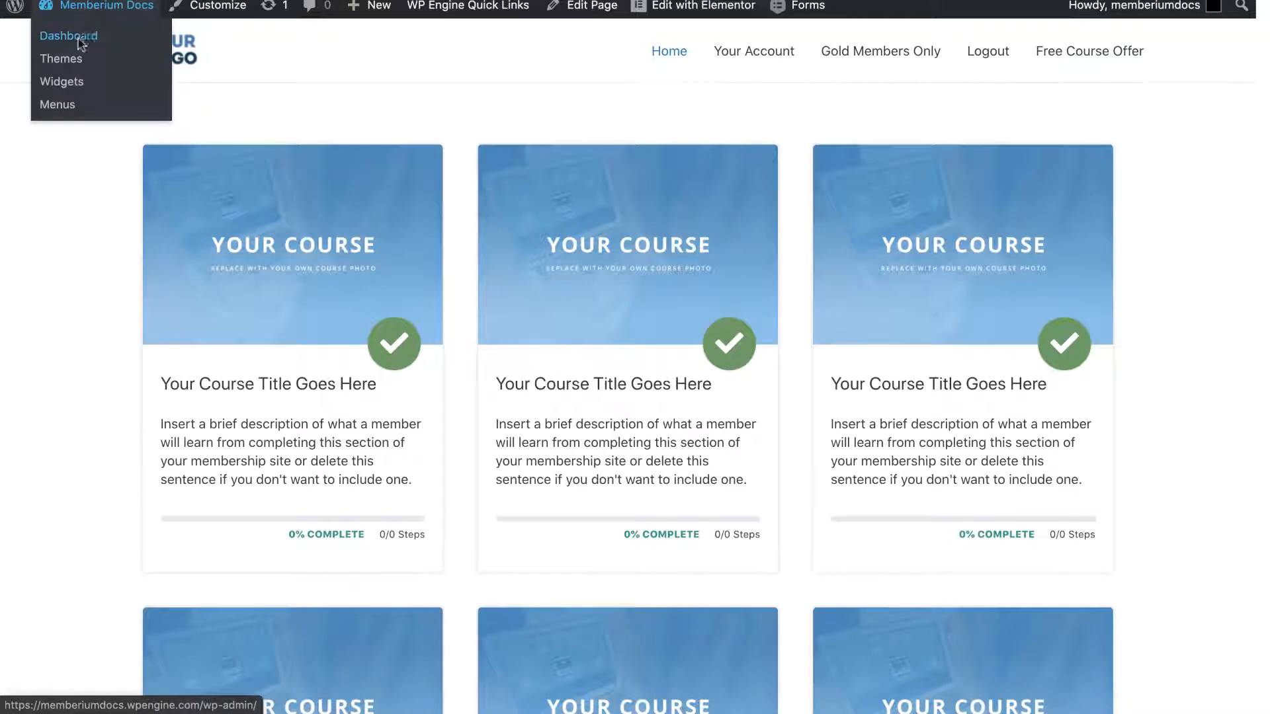
left_click(83, 42)
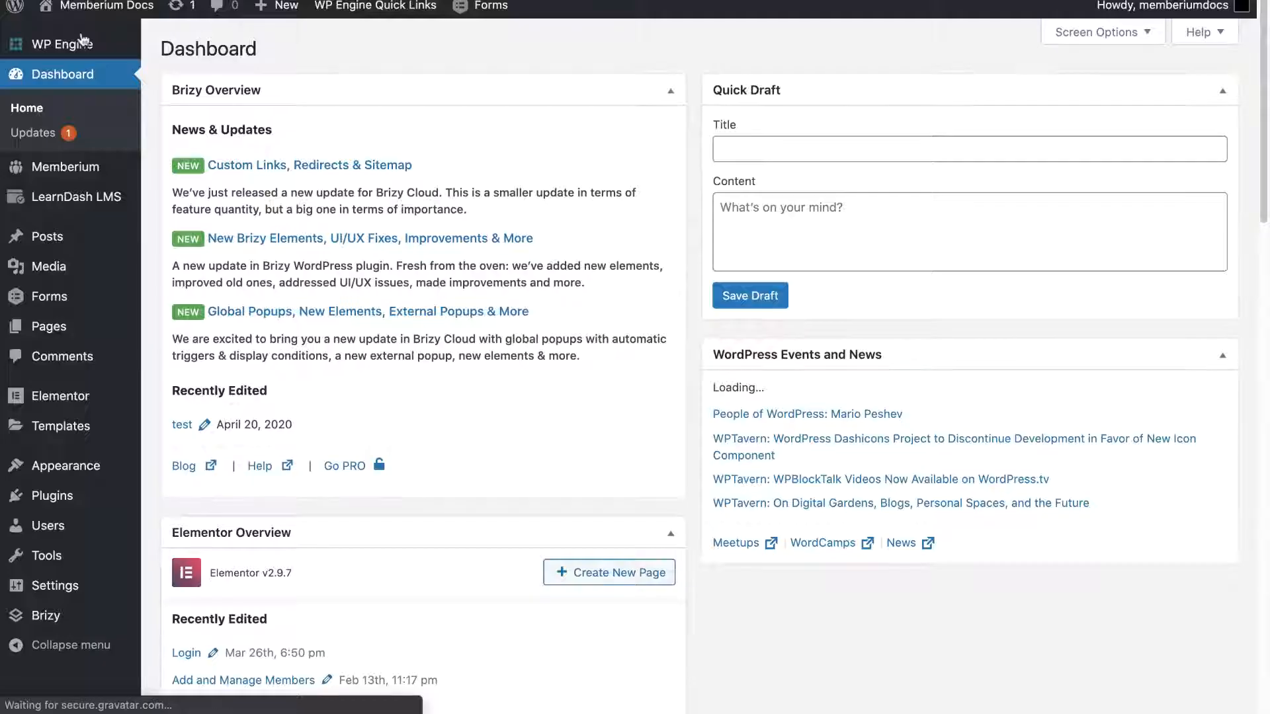
mouse_move(92, 471)
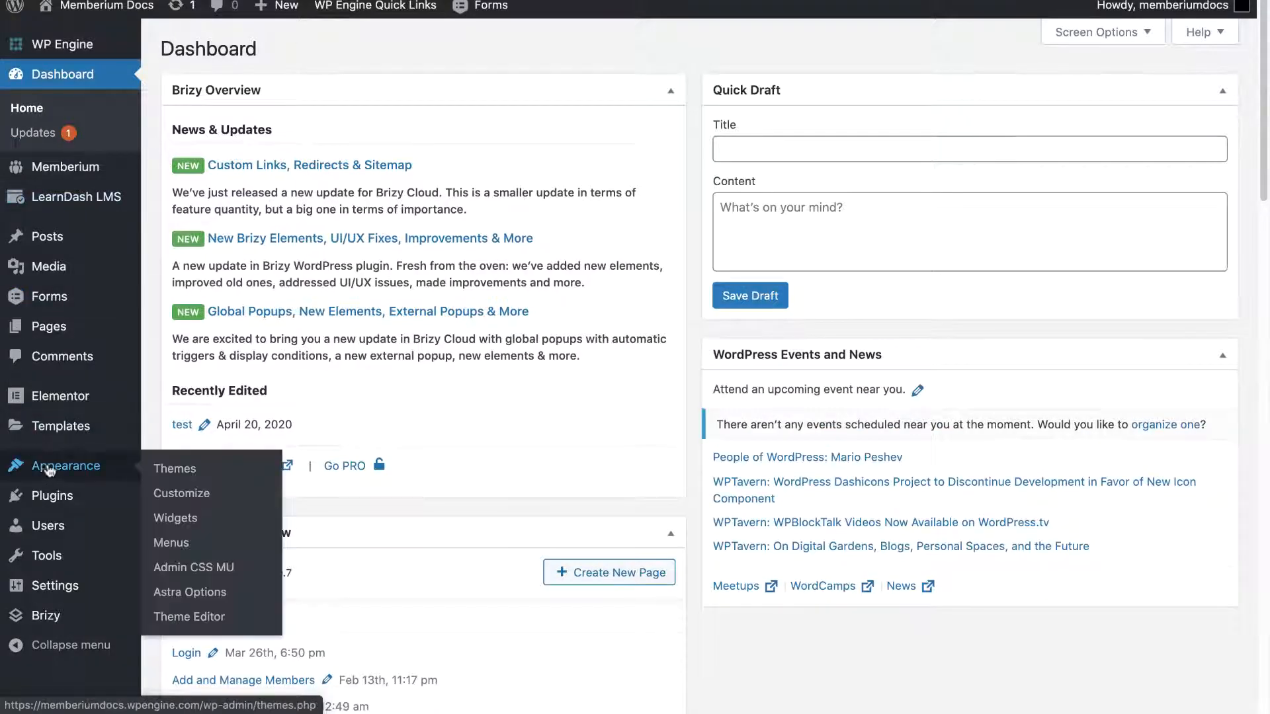
left_click(183, 548)
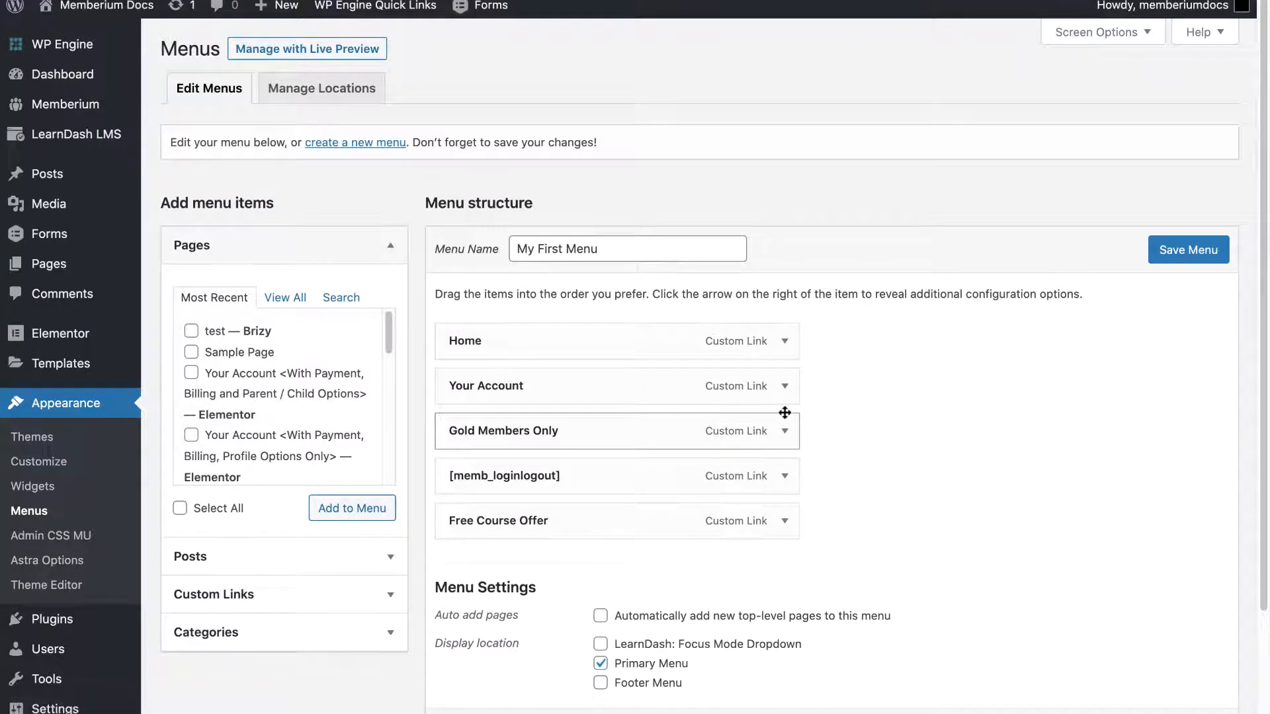
Examine the Home menu item's Memberium visibility settings, and collapse the item again
left_click(789, 344)
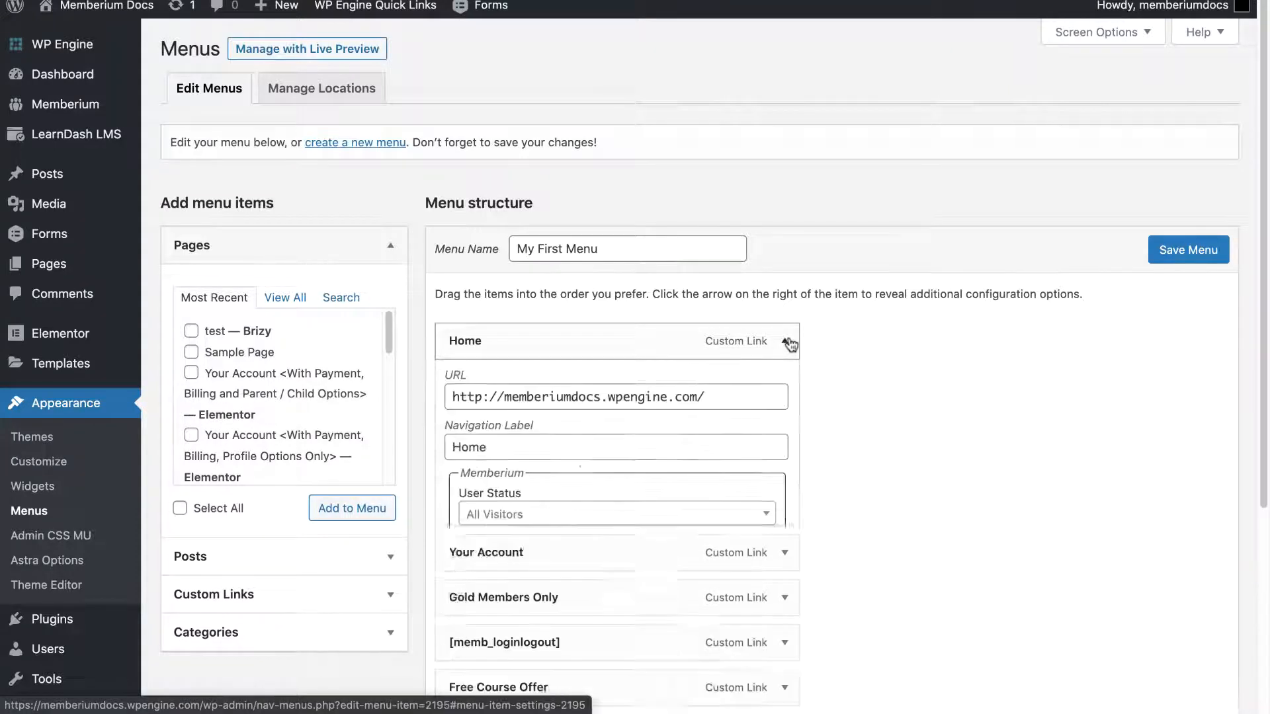
scroll(864, 425, "down", 2)
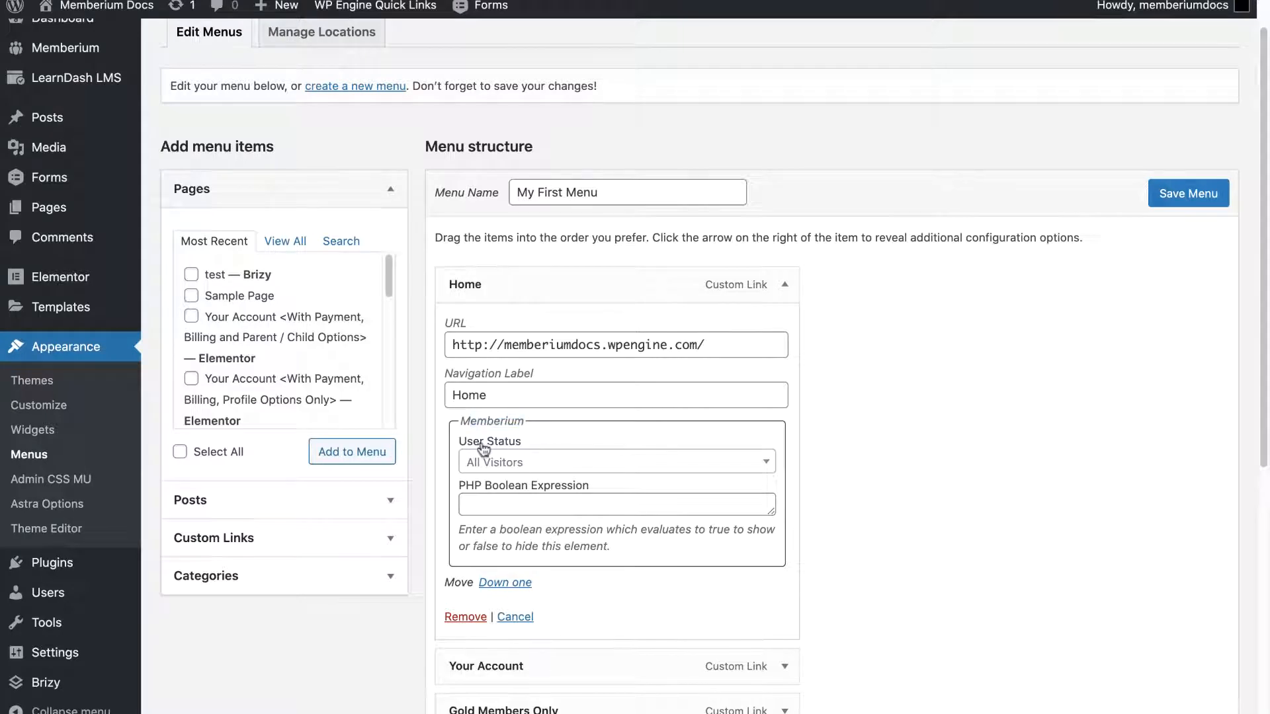
left_click(784, 284)
Set the Your Account menu item's Memberium user status to Logged In Users Only and collapse the item
left_click(785, 331)
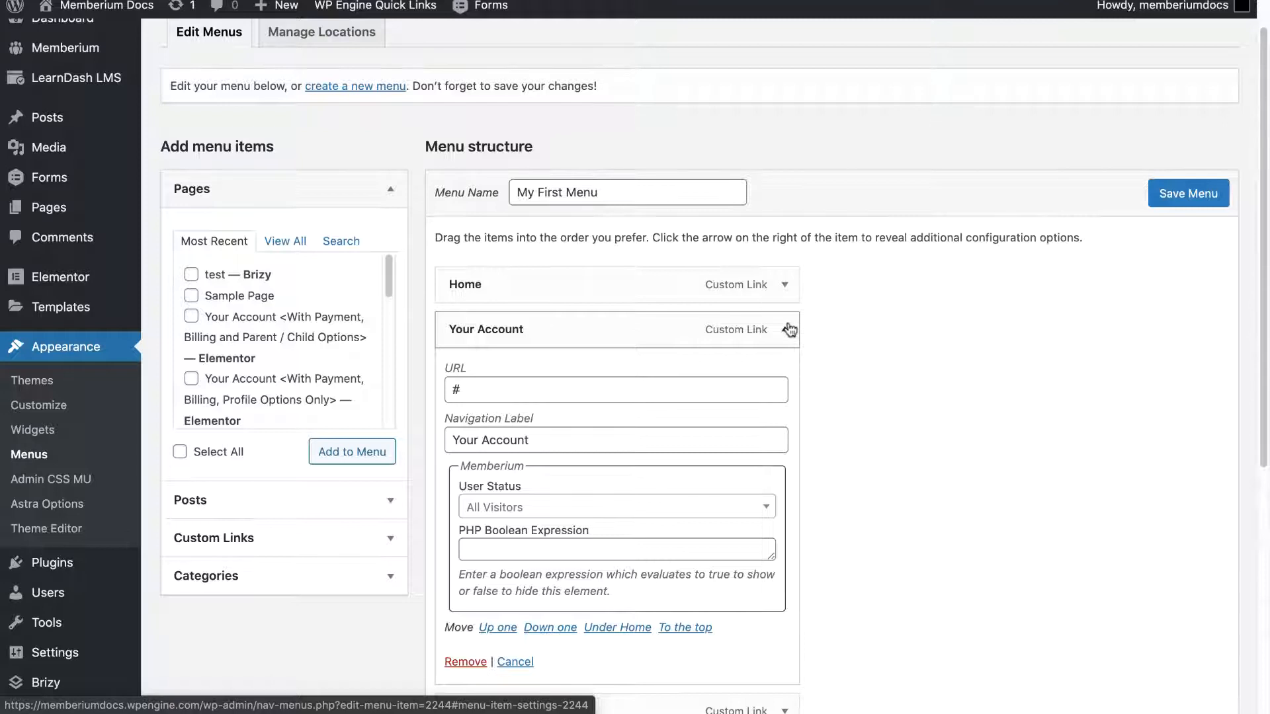
scroll(813, 359, "down", 3)
left_click(547, 424)
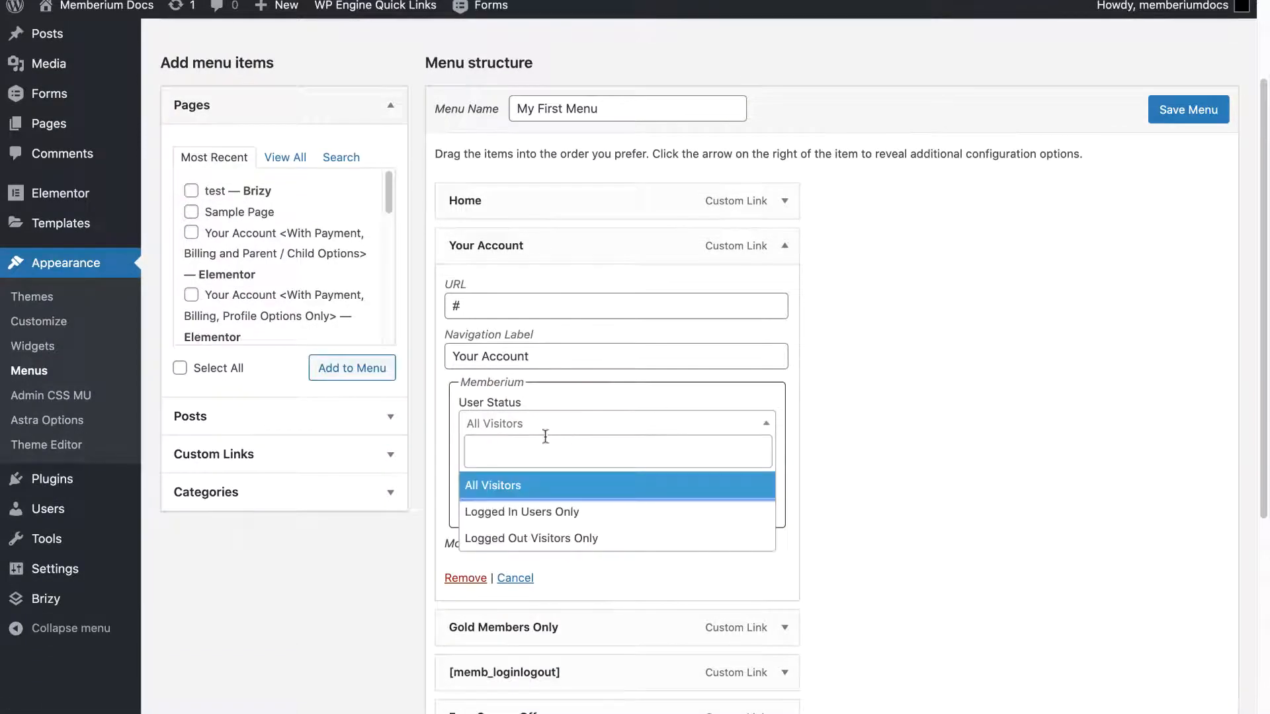
left_click(506, 514)
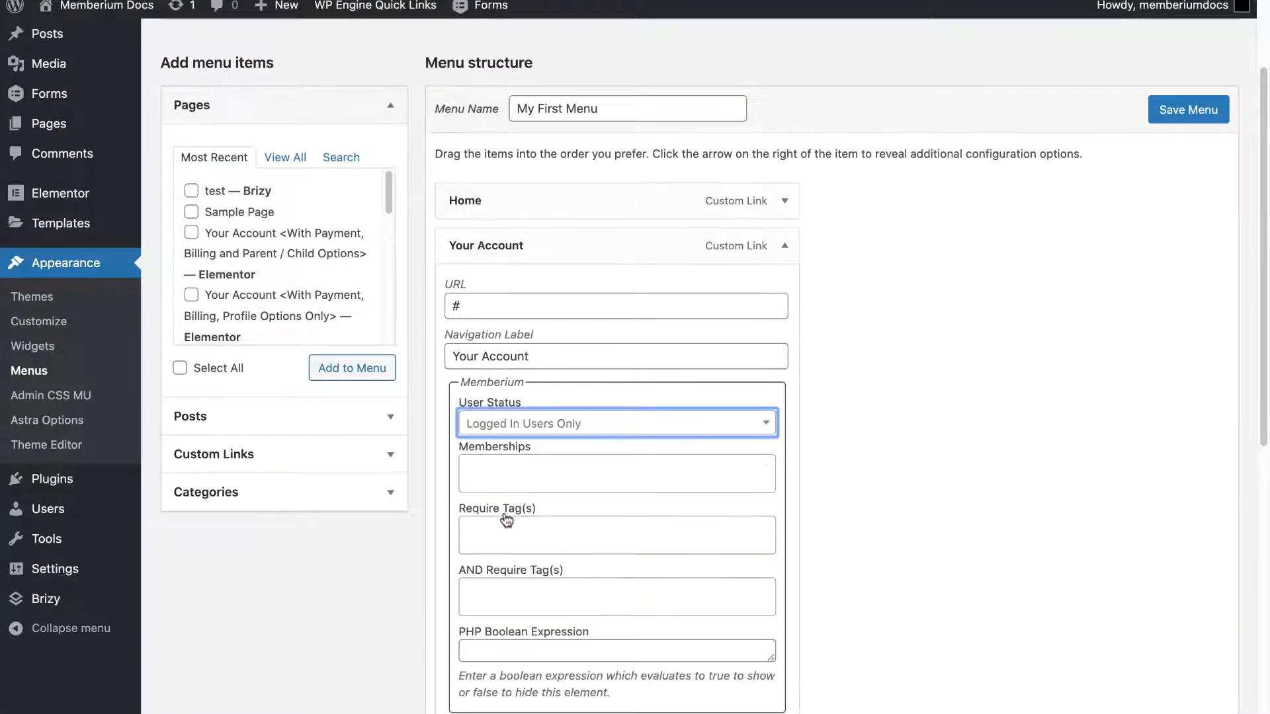
scroll(506, 519, "down", 5)
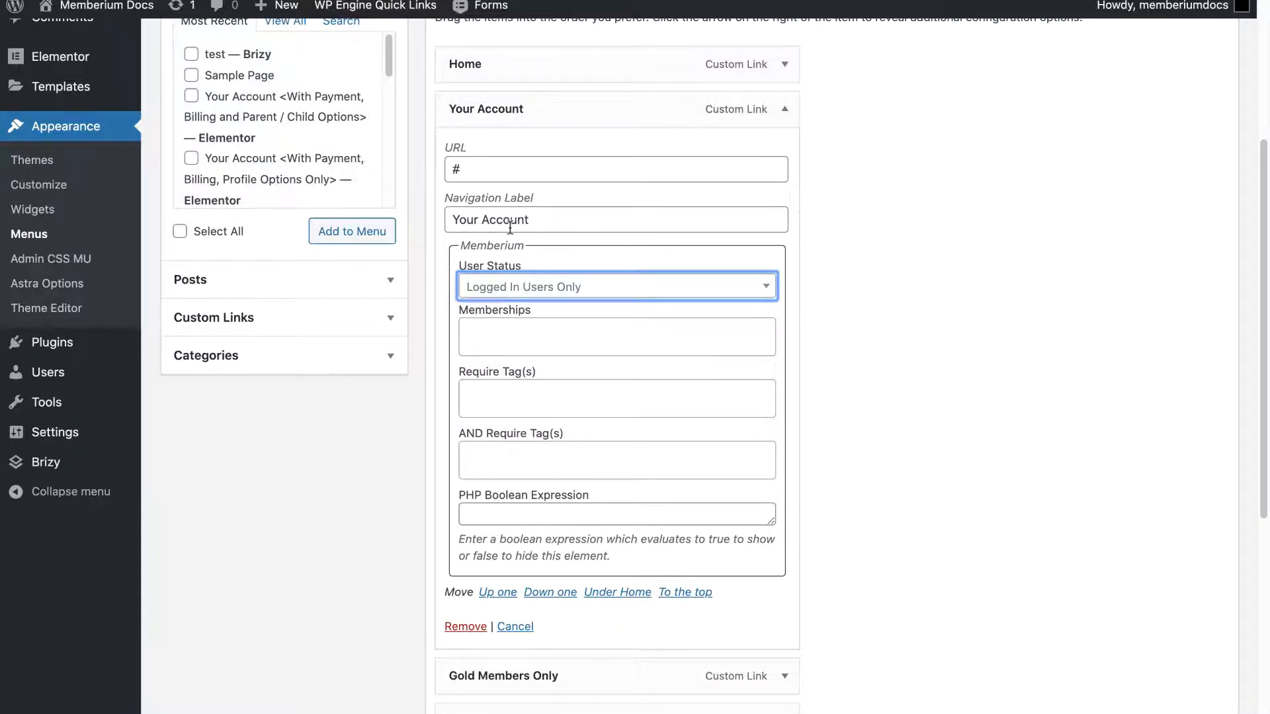
left_click(784, 109)
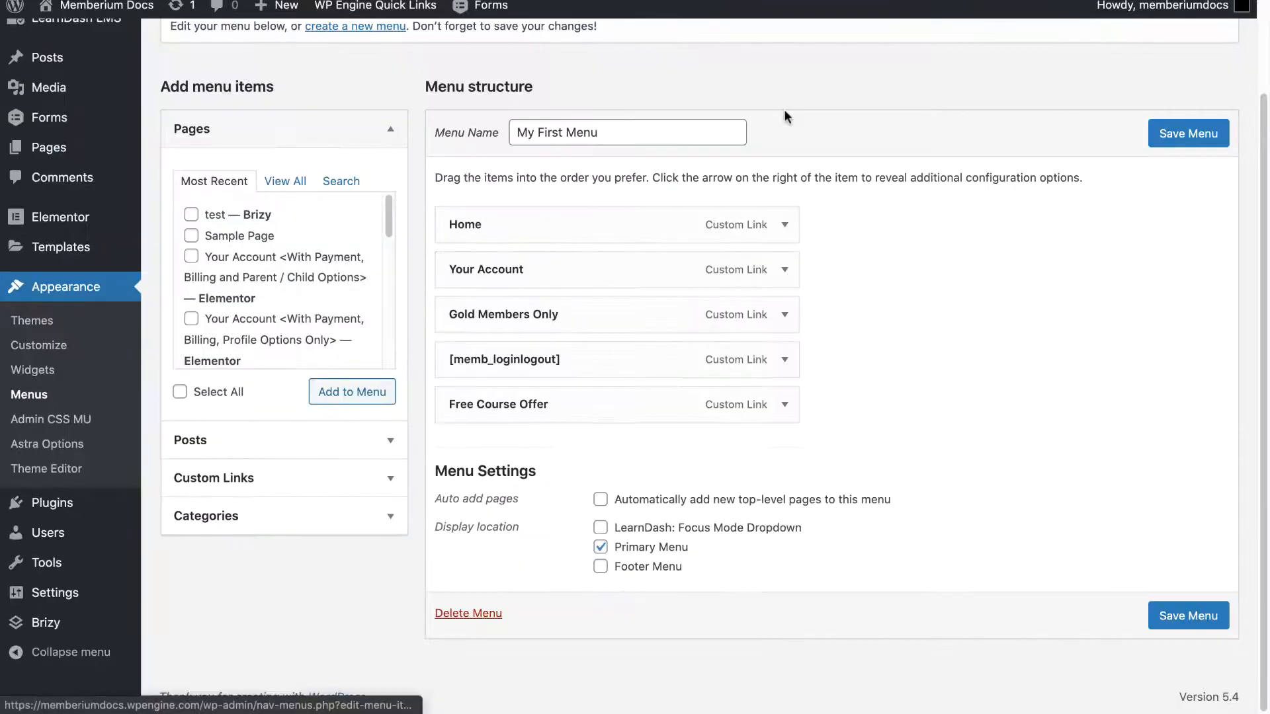
Set the Gold Members Only menu item's Memberium user status to Logged In Users Only
left_click(784, 314)
scroll(784, 315, "down", 3)
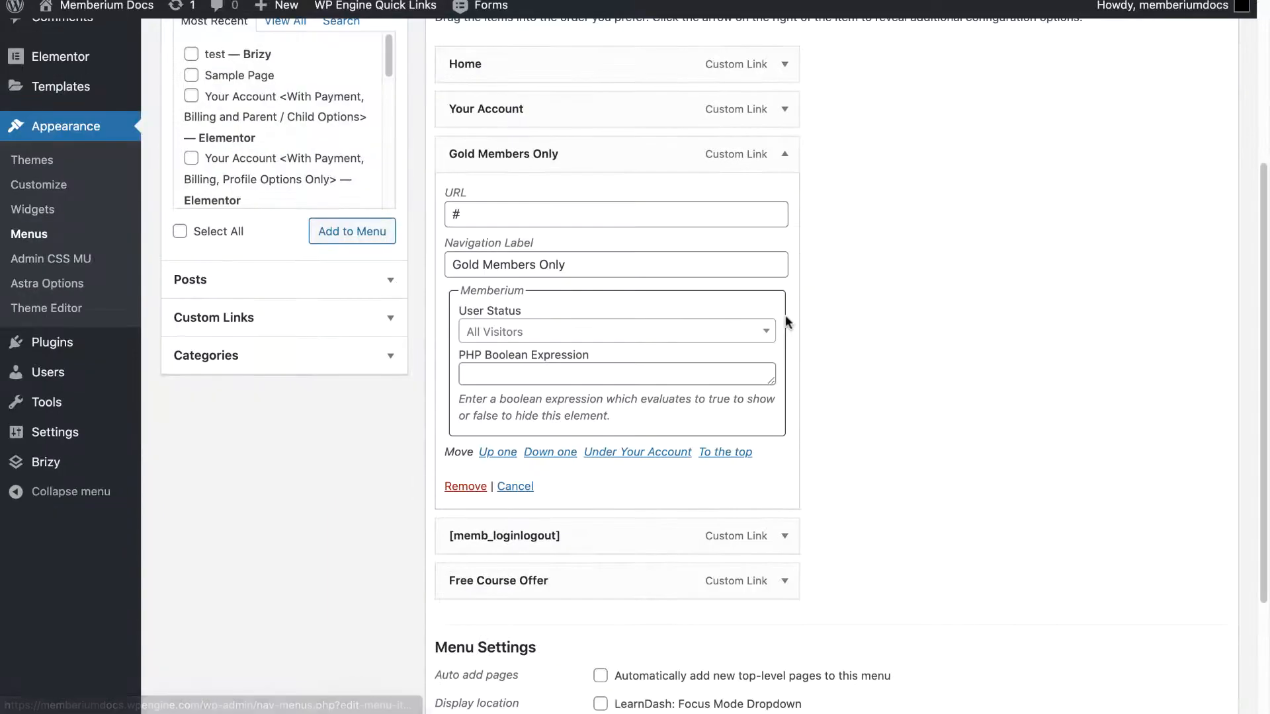
left_click(740, 339)
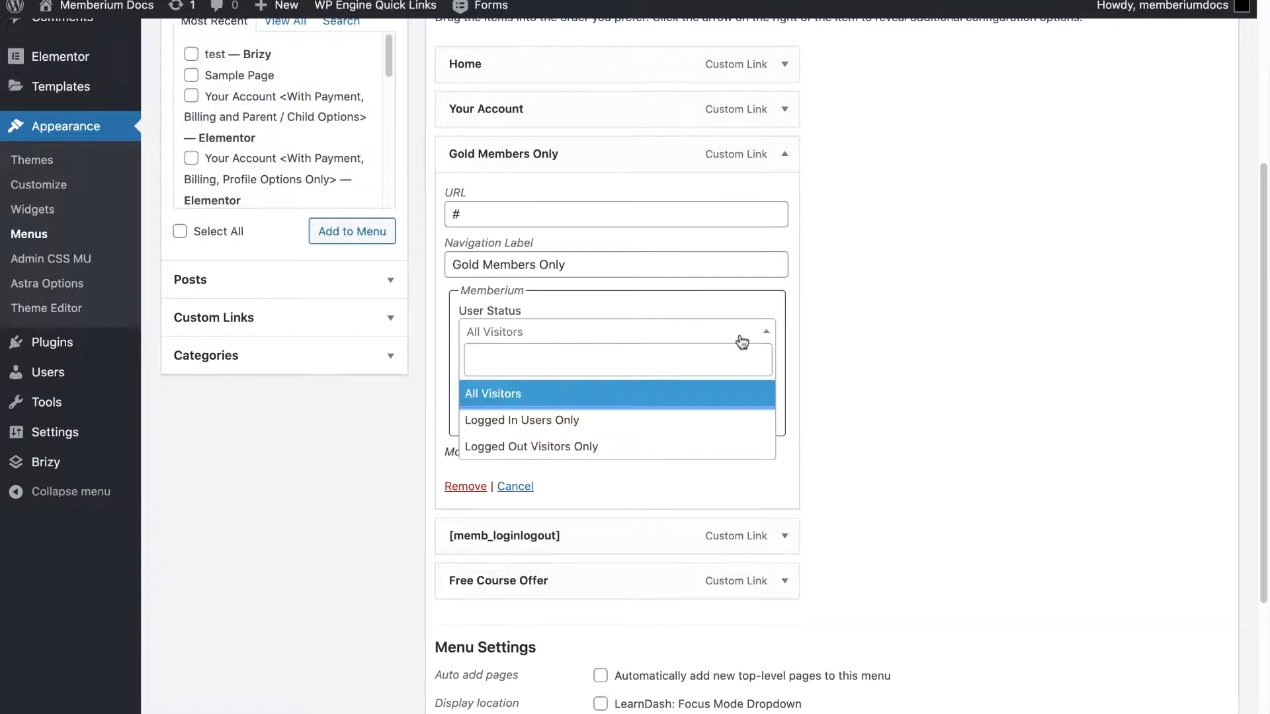
left_click(669, 421)
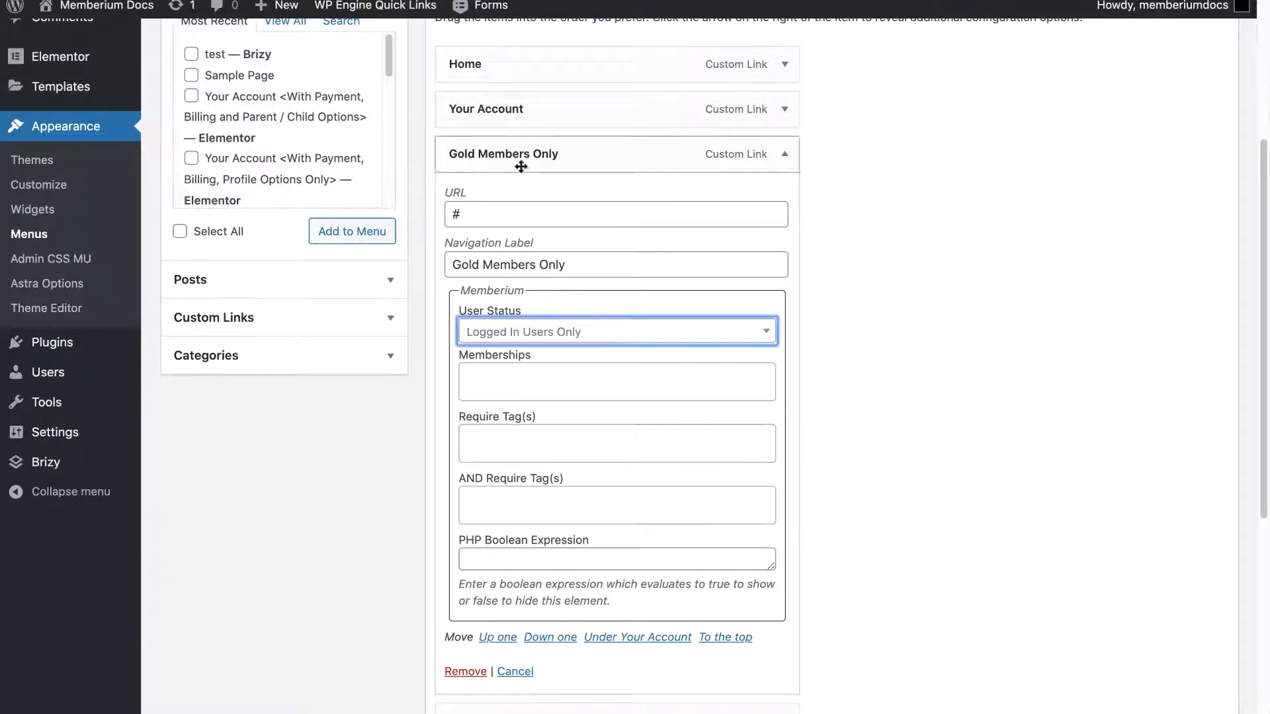
Keep the user status at Logged In Users Only and add Gold to the Gold Members Only item's memberships
left_click(557, 385)
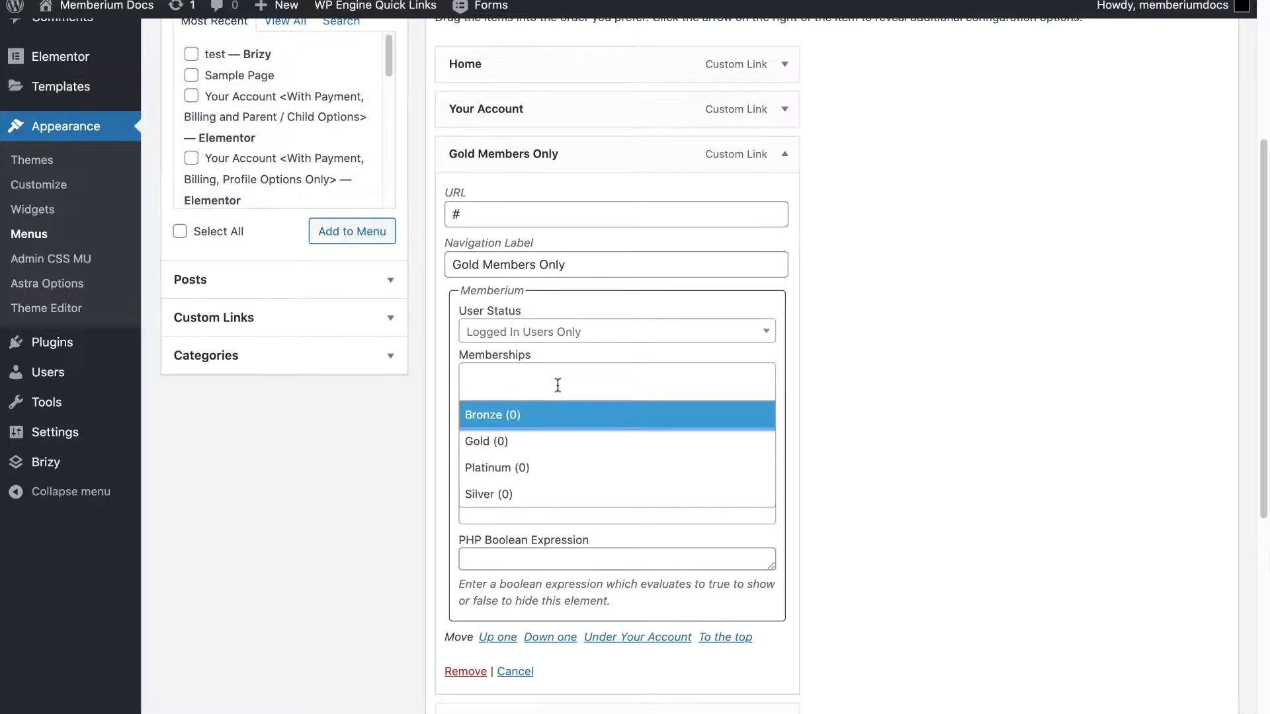
left_click(555, 334)
left_click(536, 422)
left_click(505, 388)
left_click(503, 439)
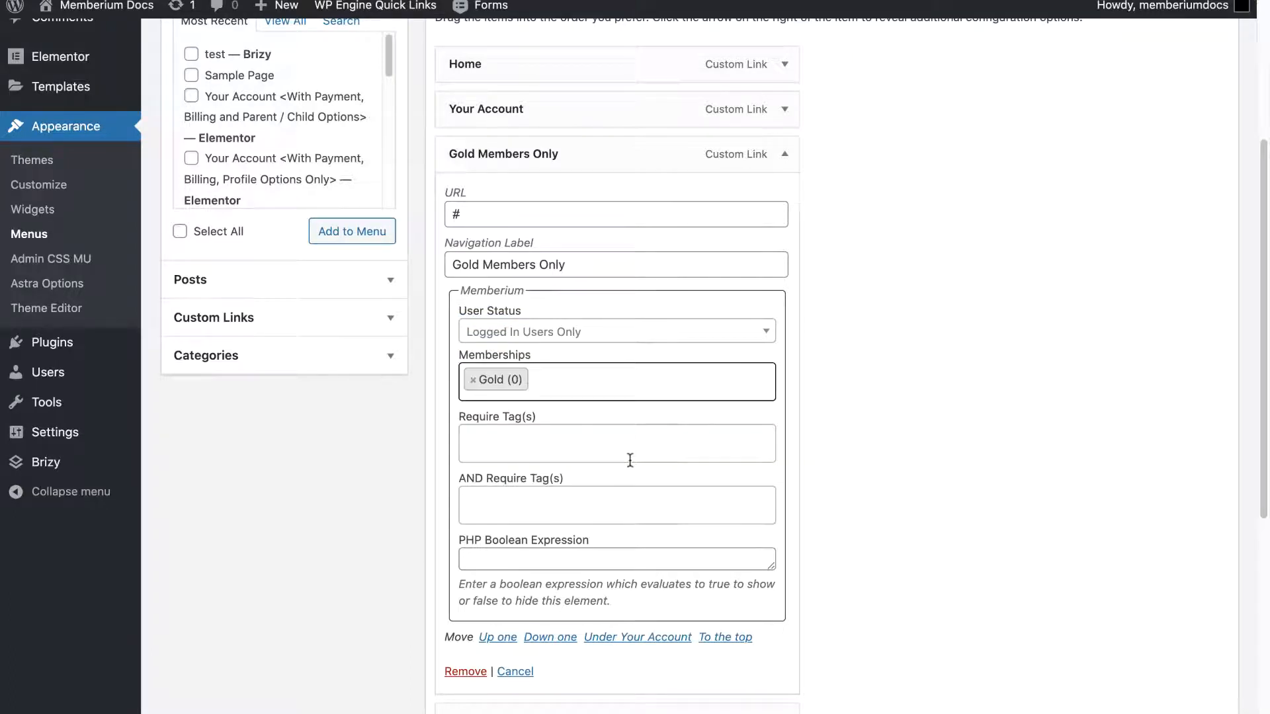
Add Platinum as a second membership for the Gold Members Only item and remove it again
left_click(574, 378)
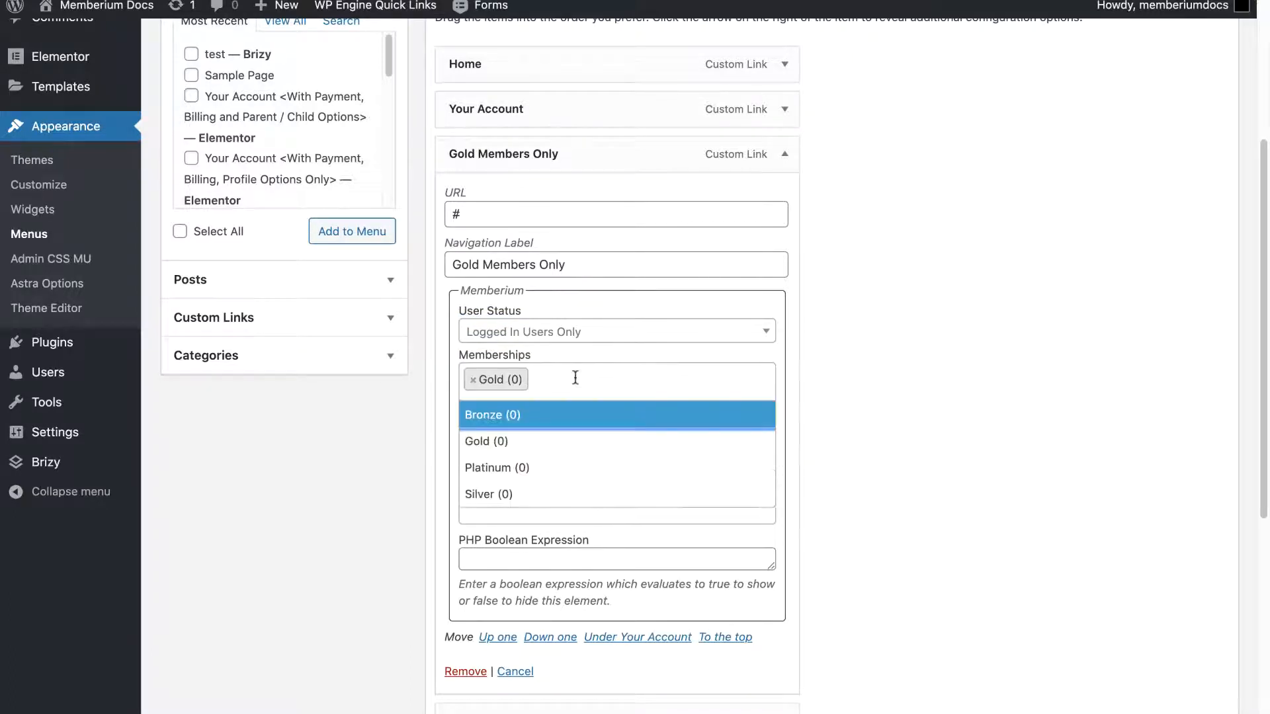
left_click(591, 466)
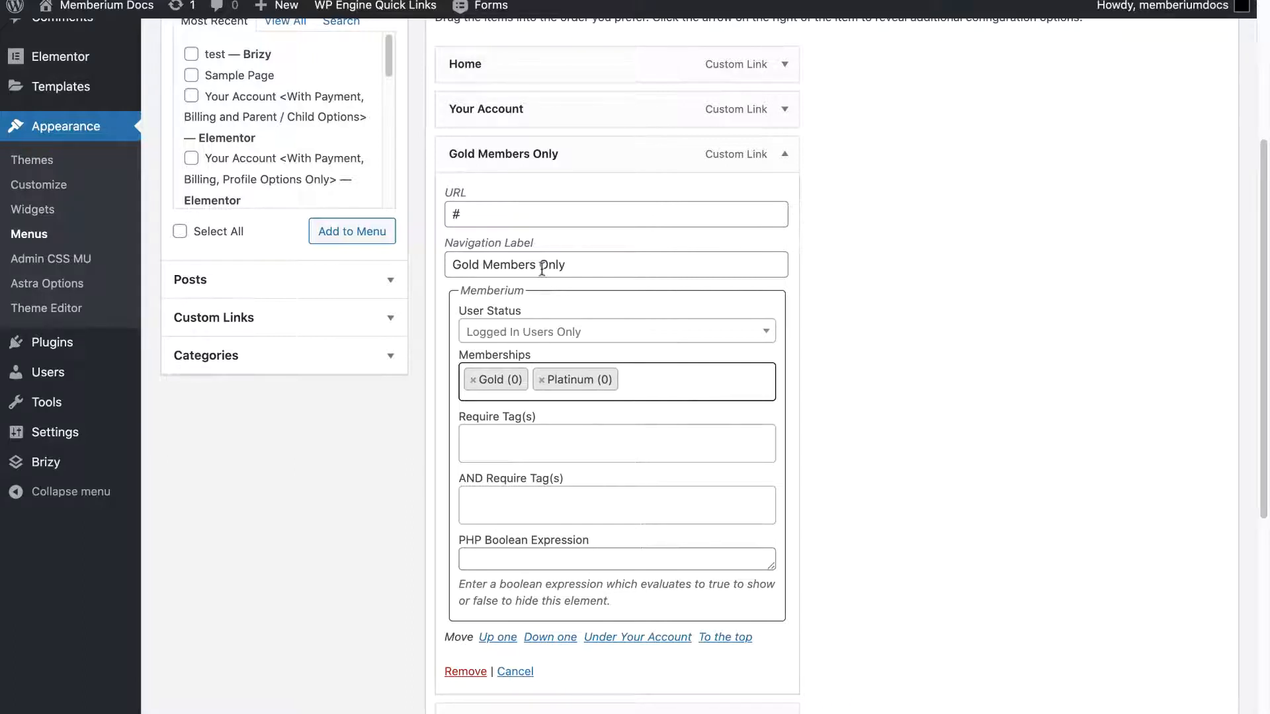
left_click(541, 380)
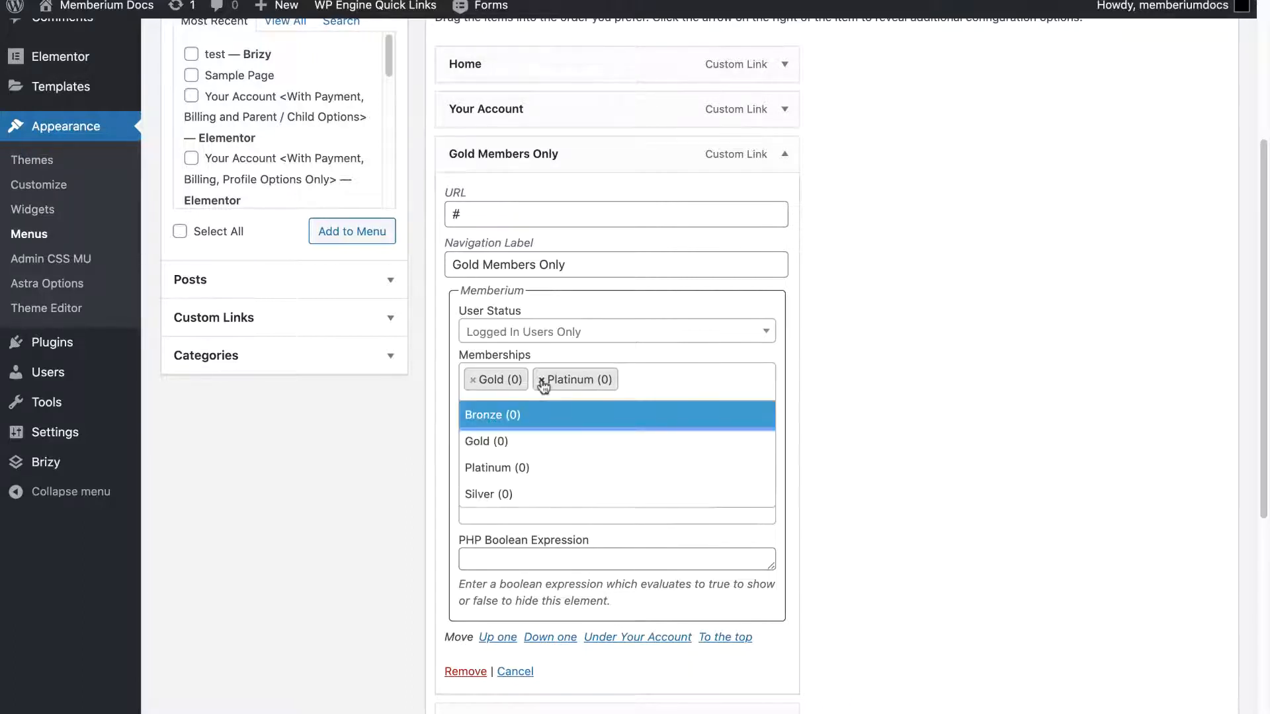
left_click(542, 381)
left_click(838, 370)
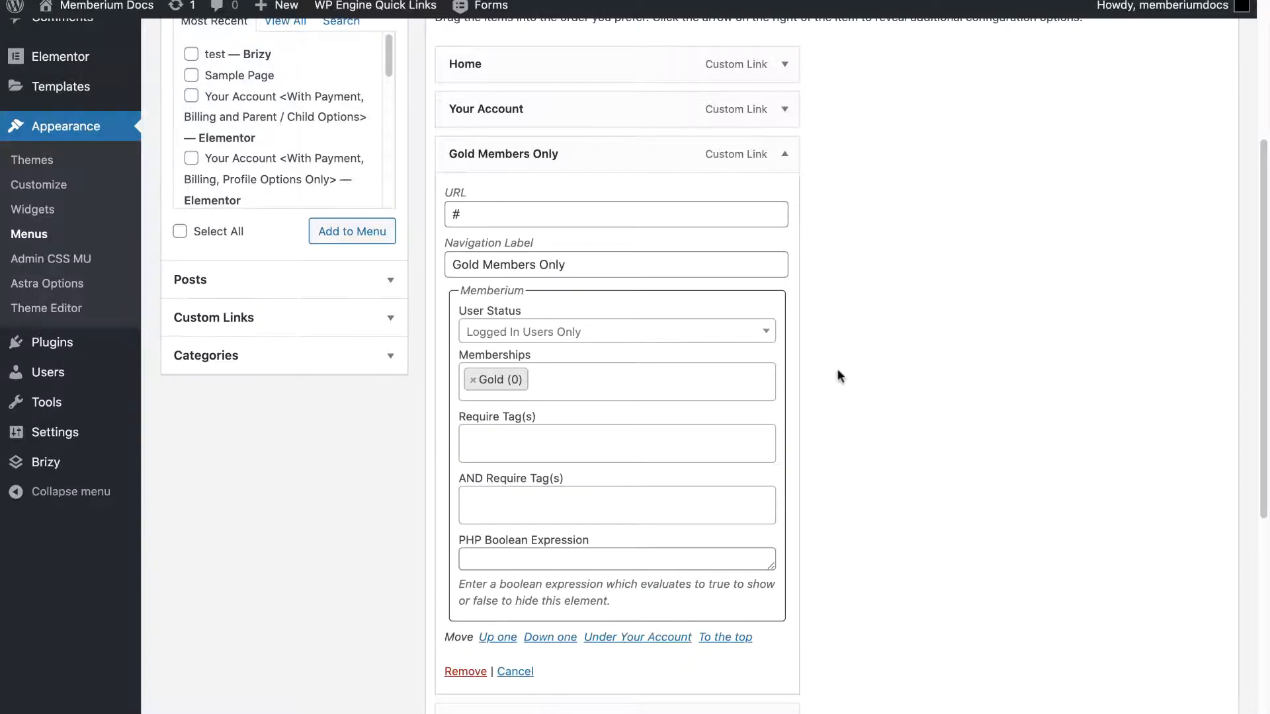
Remove the Gold membership from the Gold Members Only item
scroll(838, 370, "down", 3)
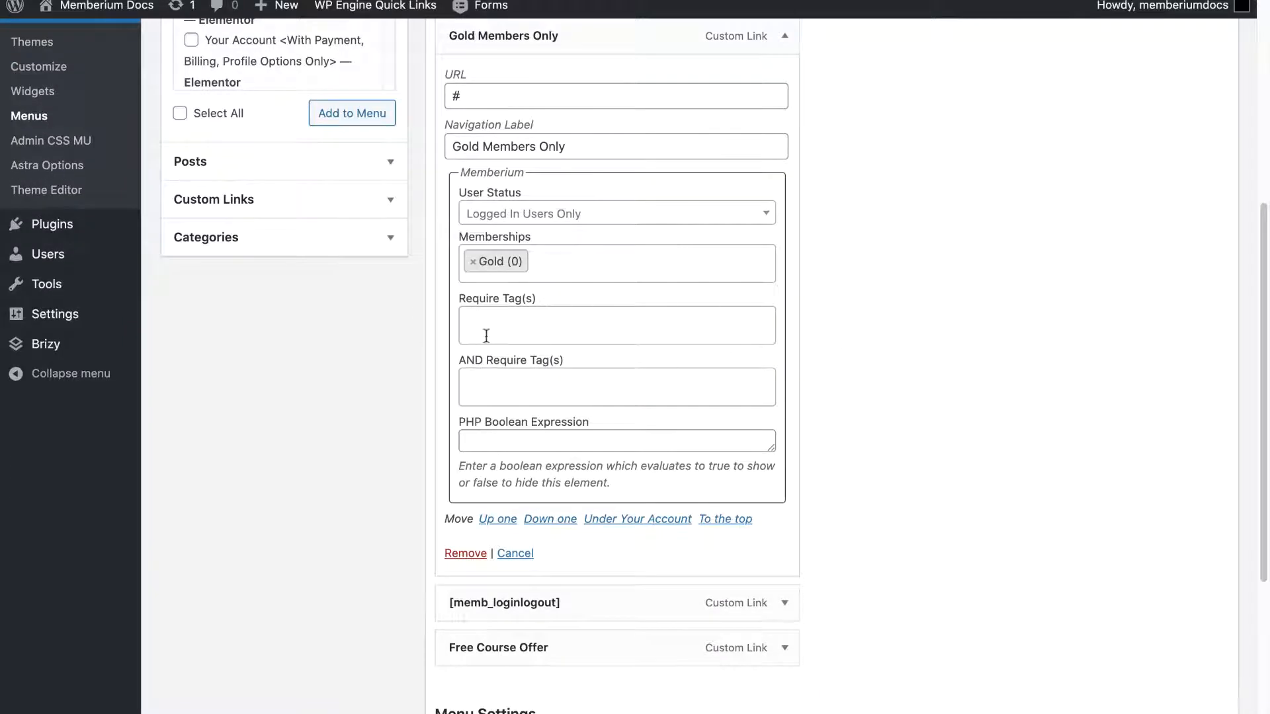
left_click(473, 262)
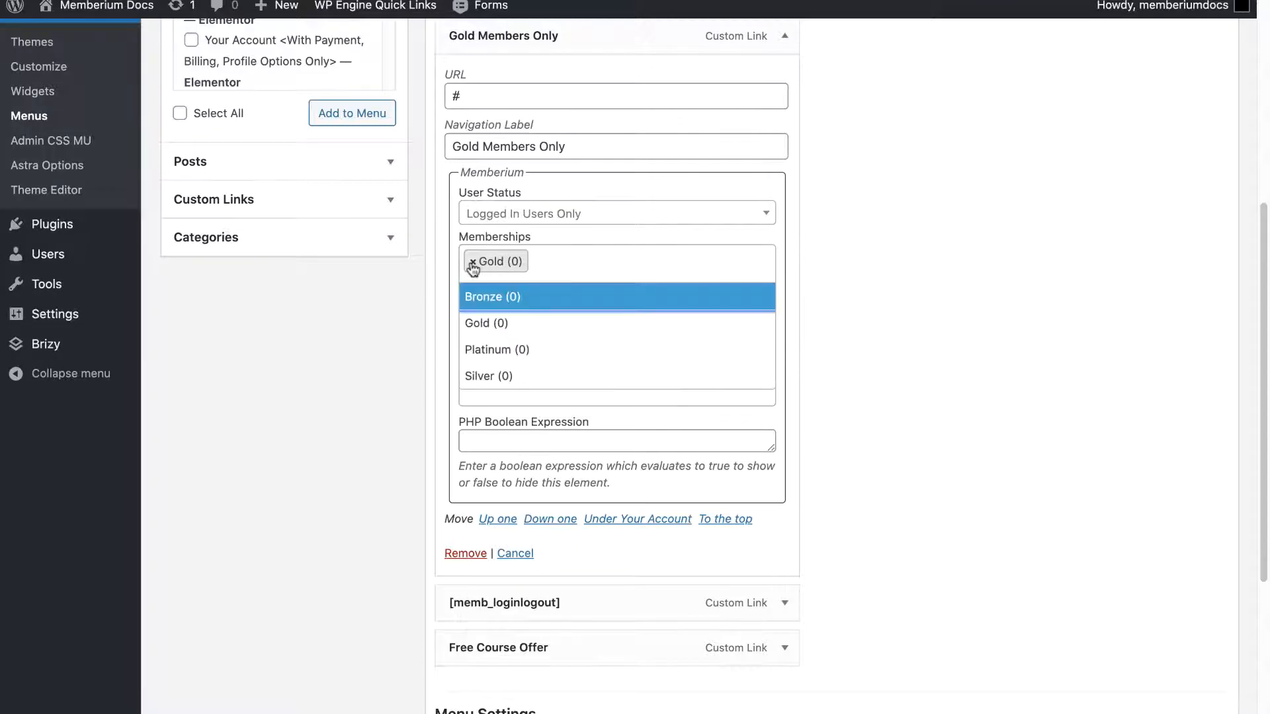
left_click(1033, 256)
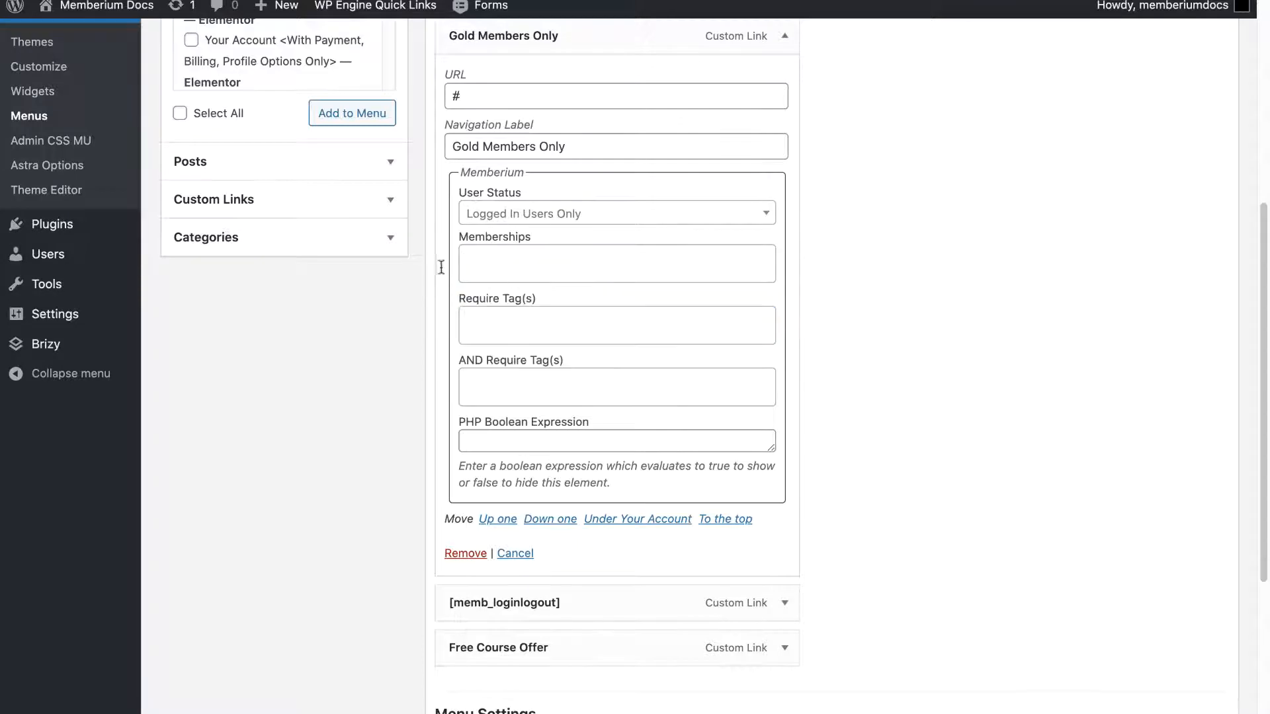
Add the Gold (122) tag as a required tag for the Gold Members Only item and remove it again
left_click(486, 319)
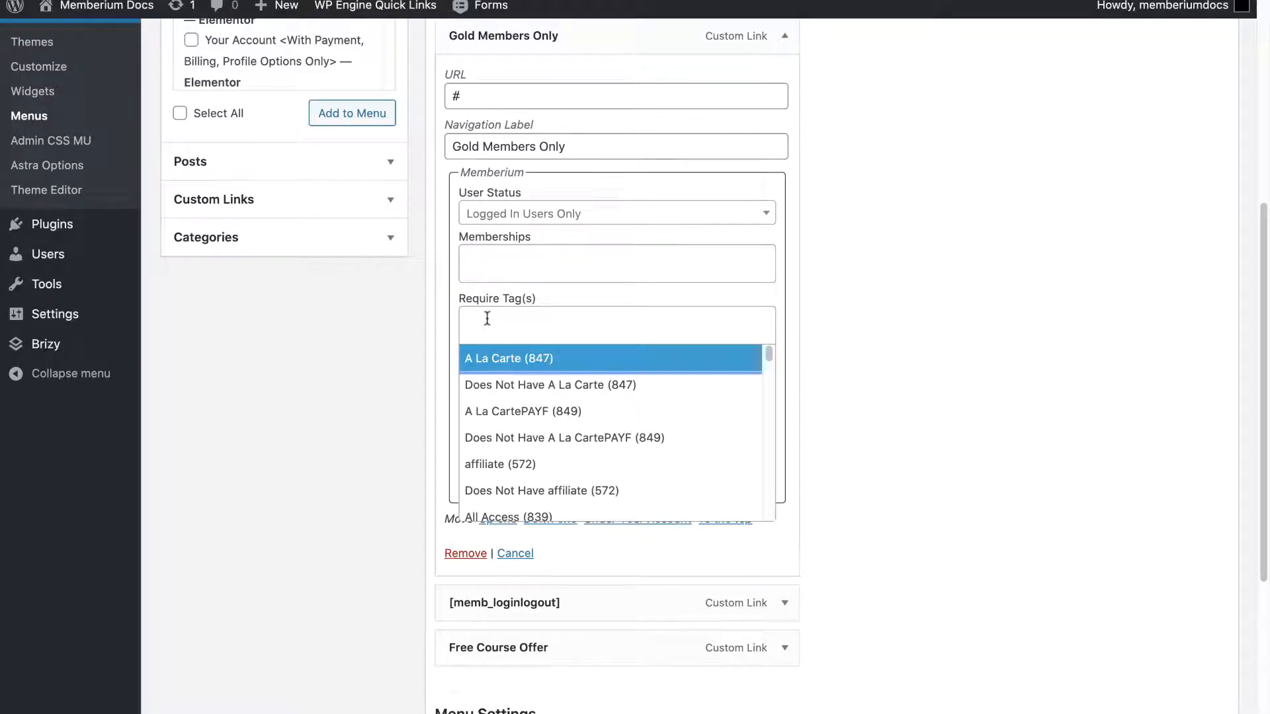
type("gold")
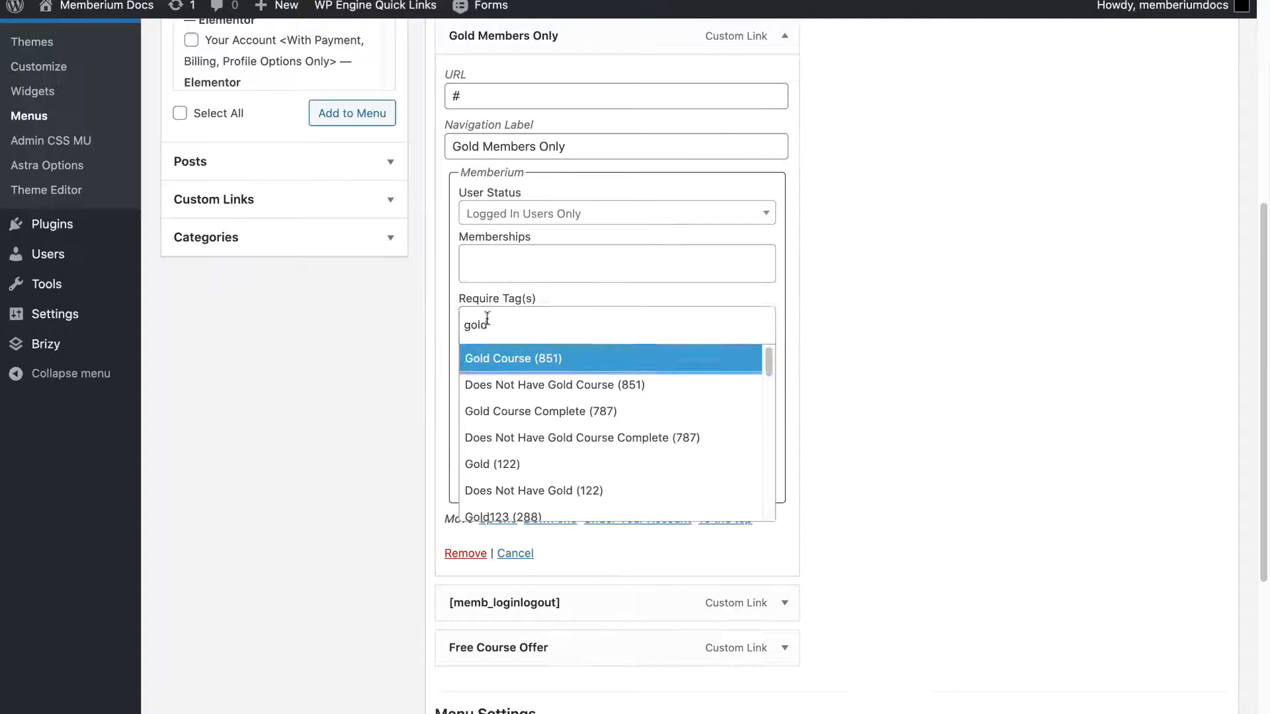
left_click(558, 470)
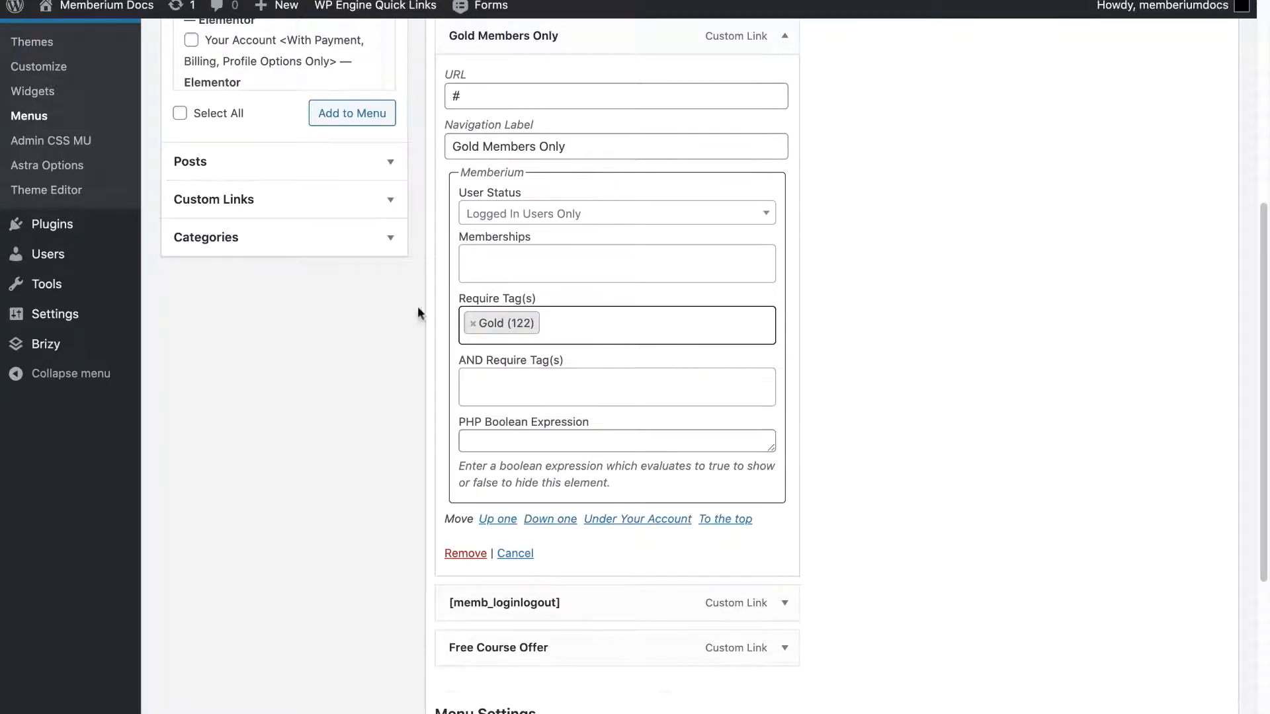
left_click(473, 324)
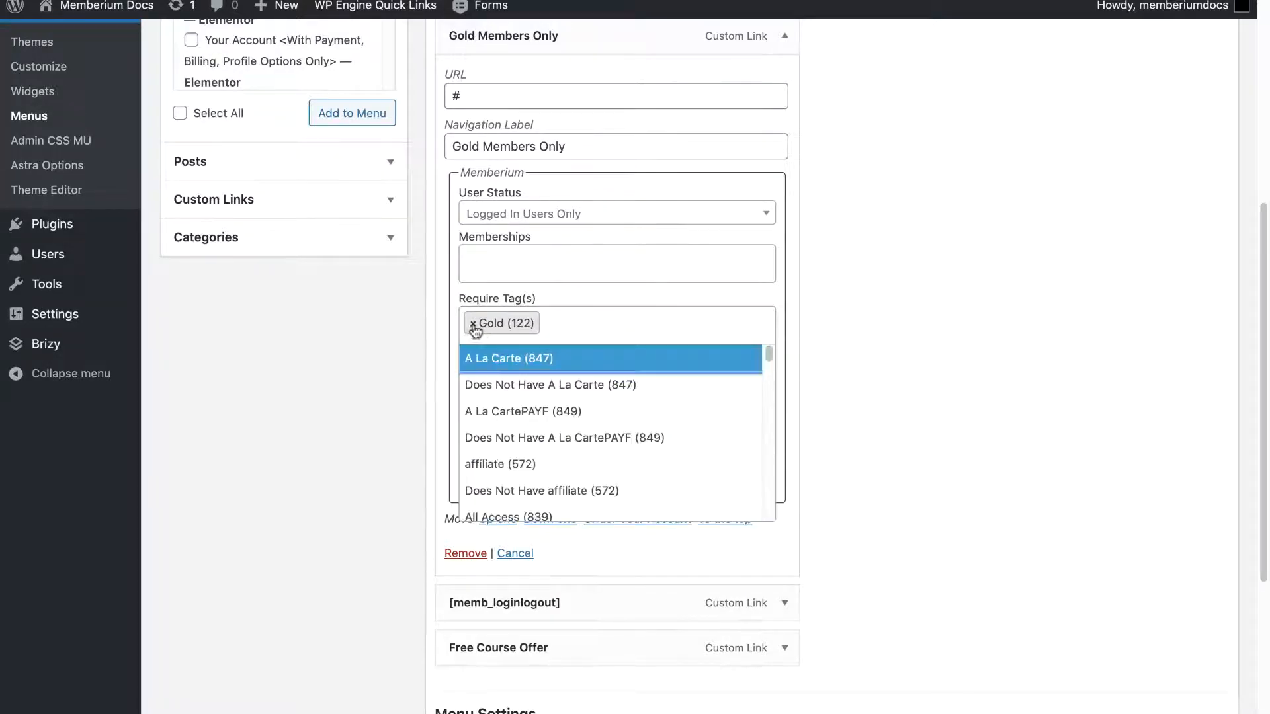
left_click(474, 324)
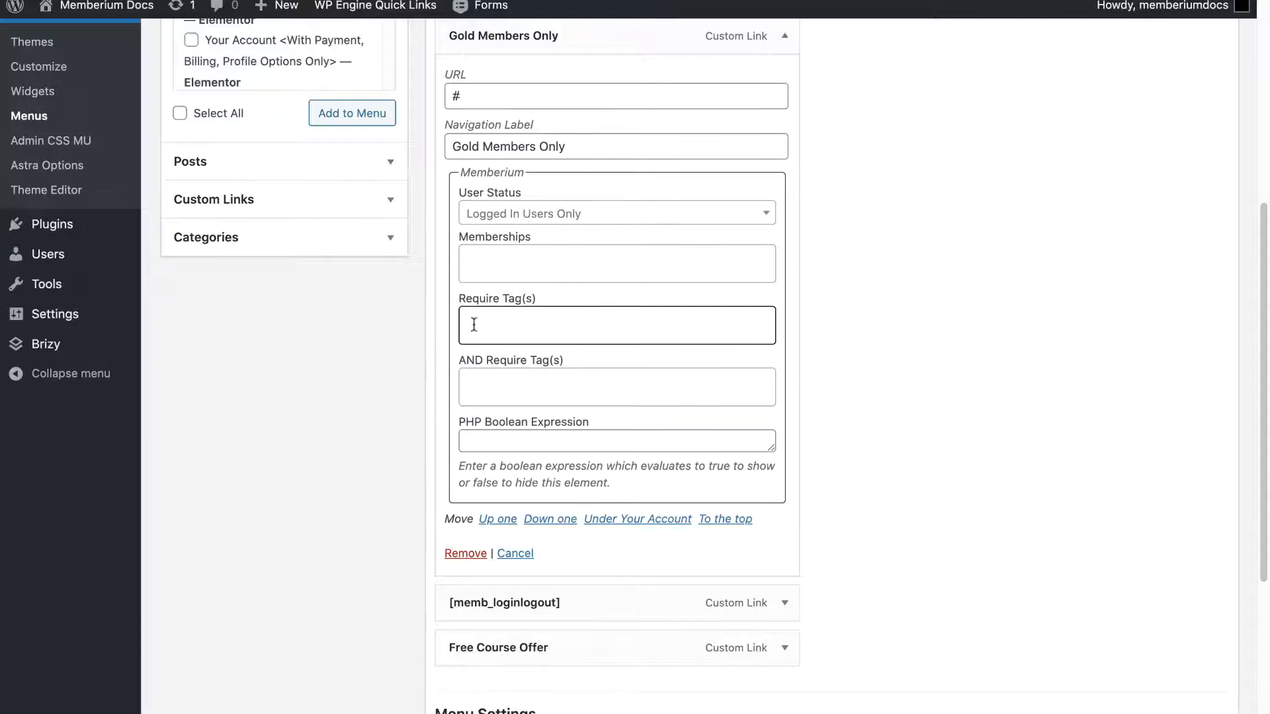
Search the required tags for "silver", add Does Not Have Silver 10 (442), and remove it again
left_click(541, 321)
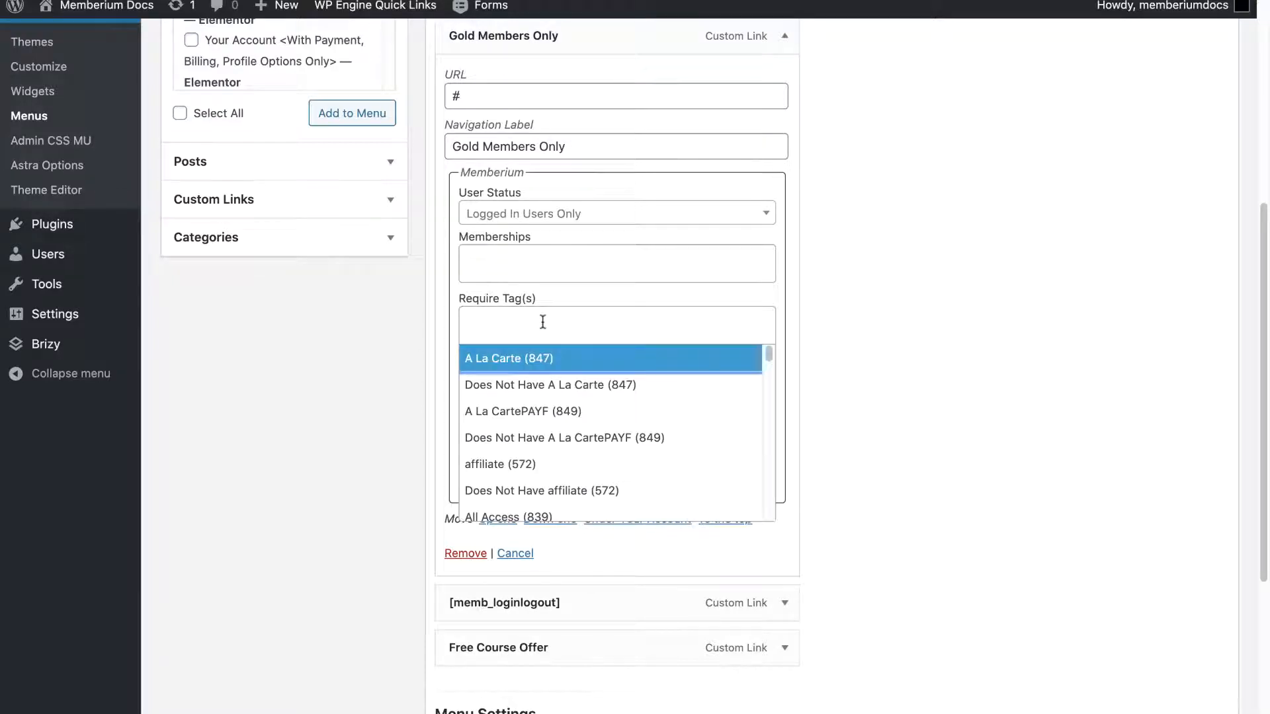
left_click(543, 322)
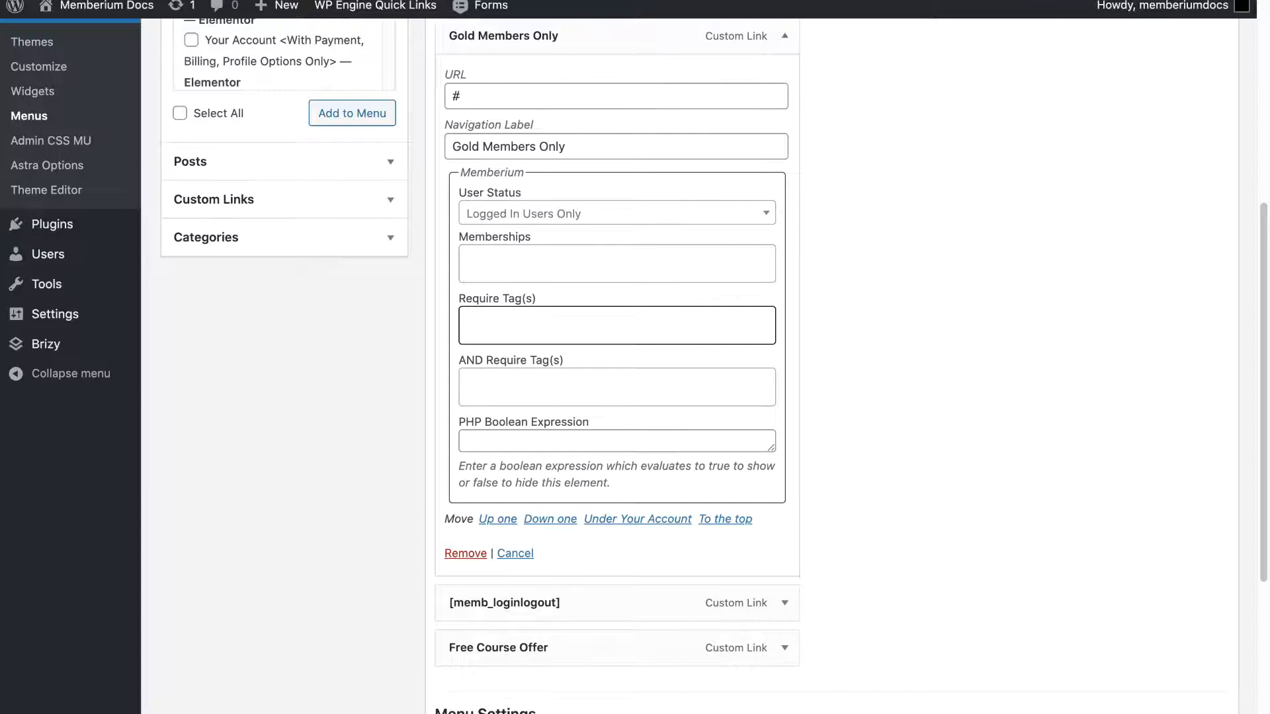
type("silver")
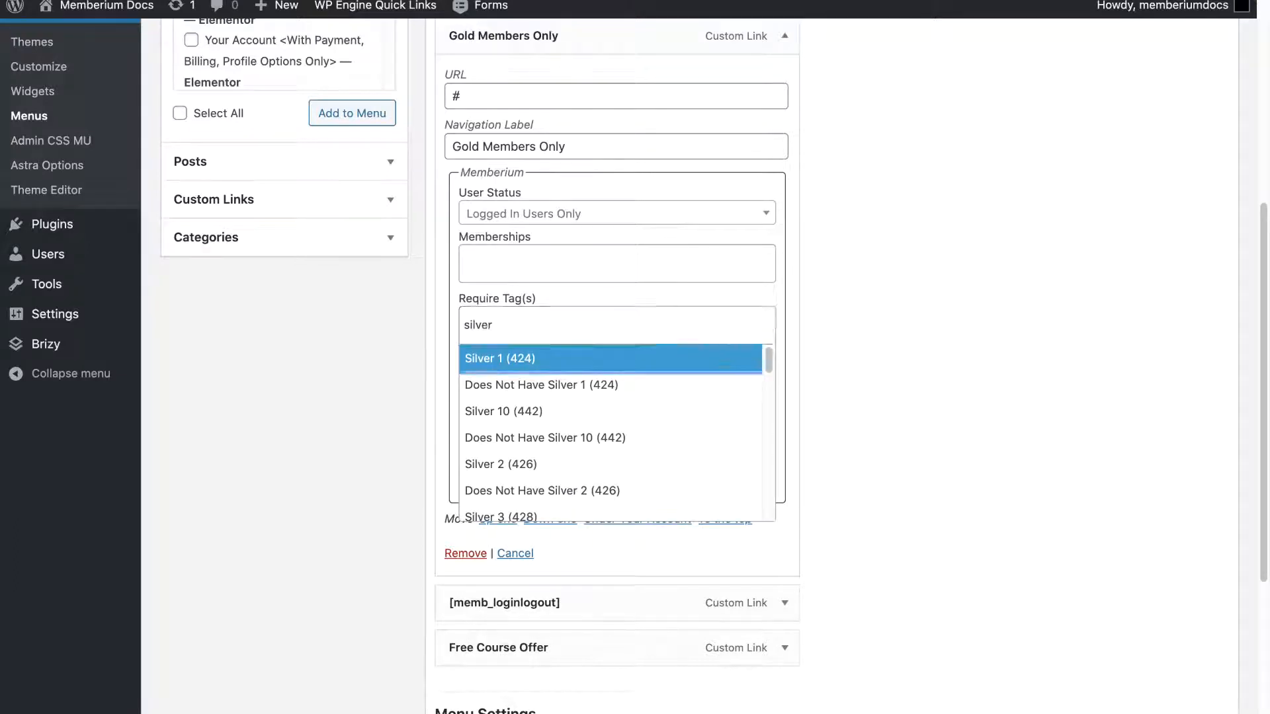
scroll(582, 468, "down", 2)
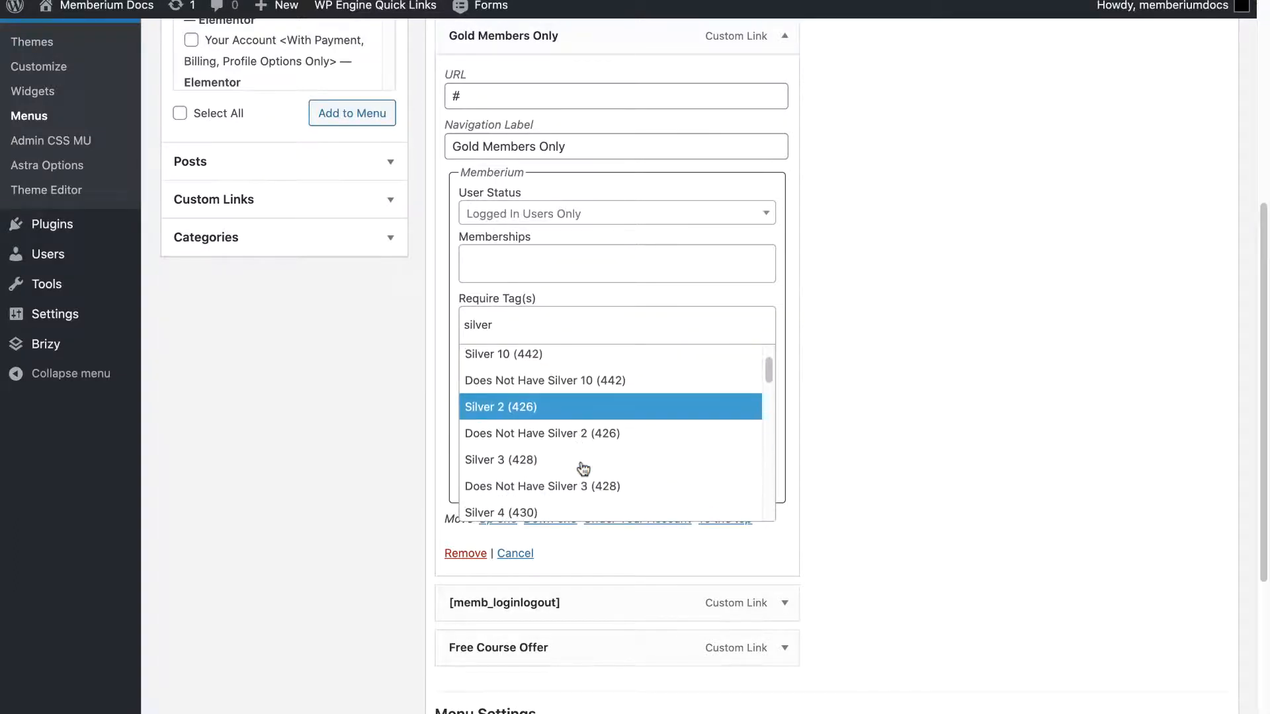
scroll(582, 463, "up", 2)
left_click(522, 436)
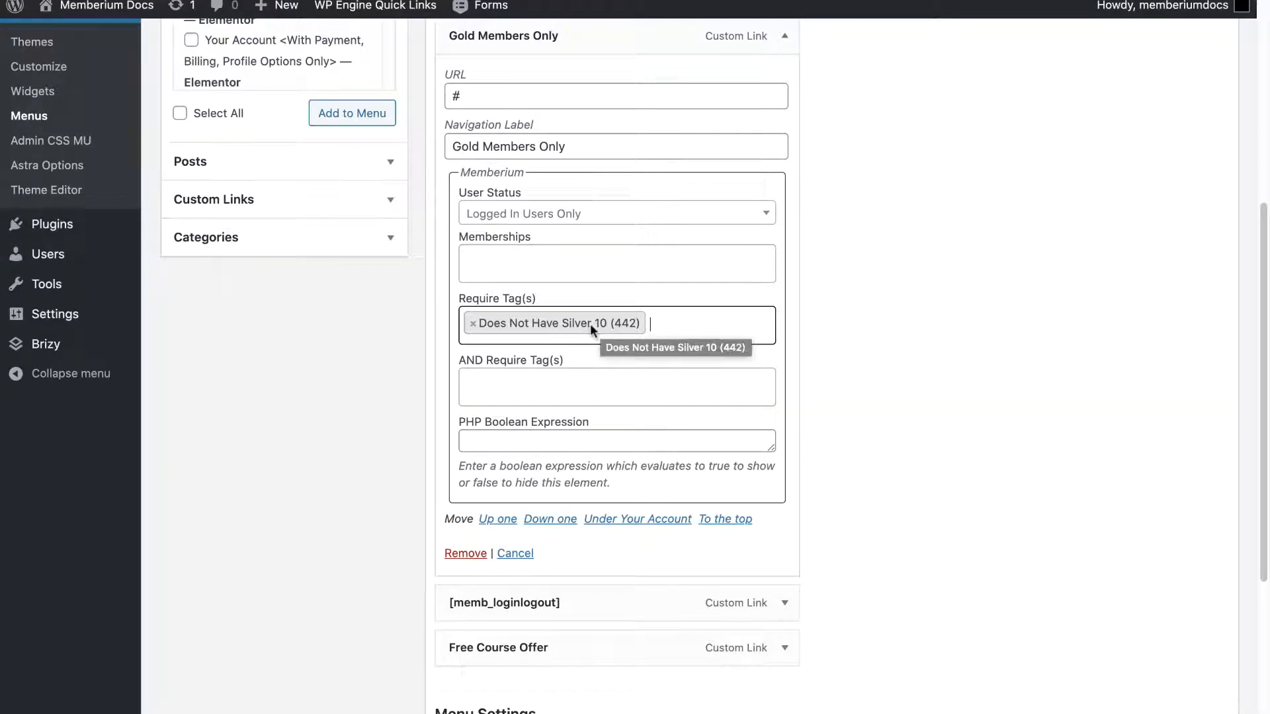
left_click(473, 327)
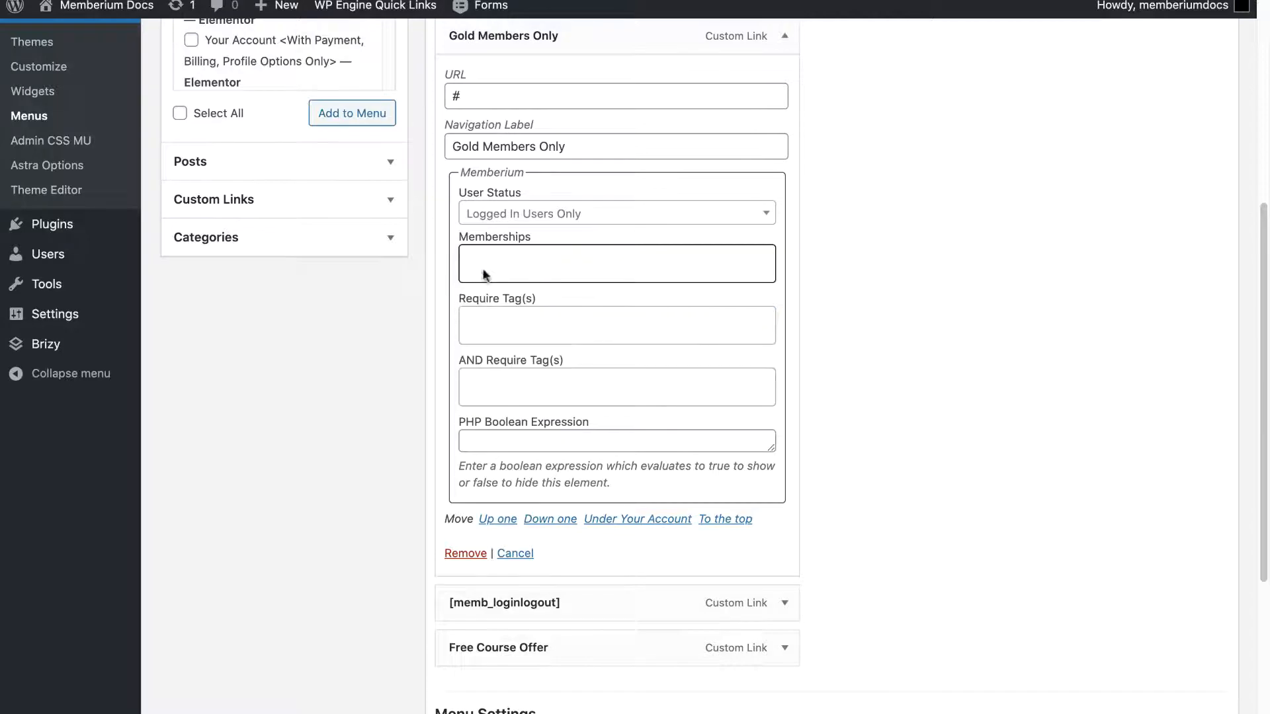
Restrict the Gold Members Only menu item to the Gold membership
left_click(486, 264)
left_click(498, 324)
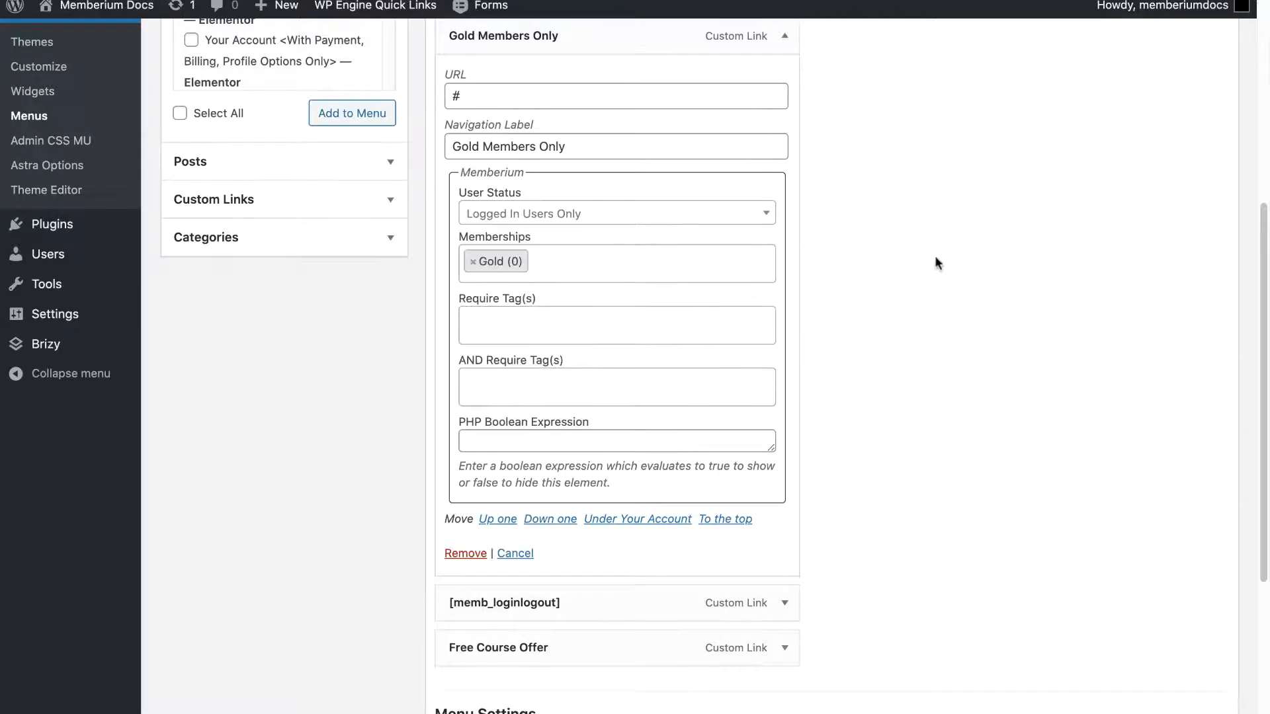
Examine the URL and navigation label of the [memb_loginlogout] menu item
left_click(782, 38)
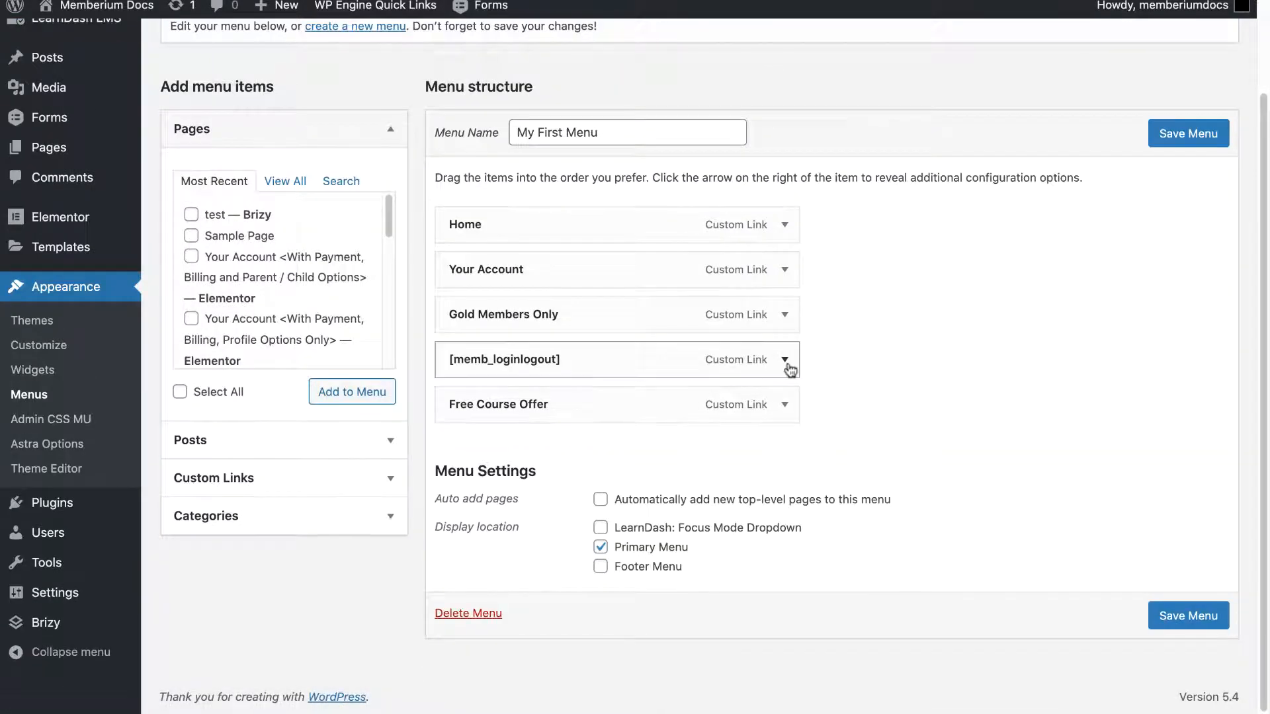
left_click_drag(789, 368, 648, 404)
left_click(785, 398)
scroll(883, 397, "down", 4)
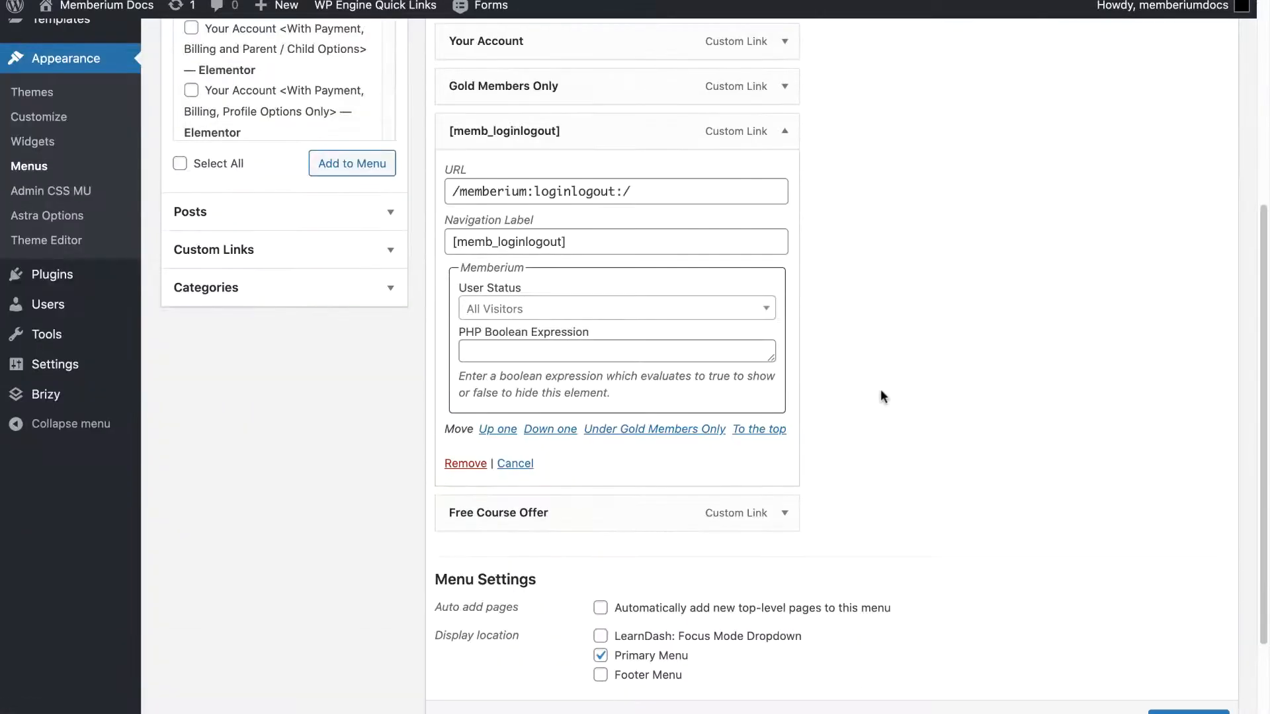
left_click_drag(450, 191, 647, 187)
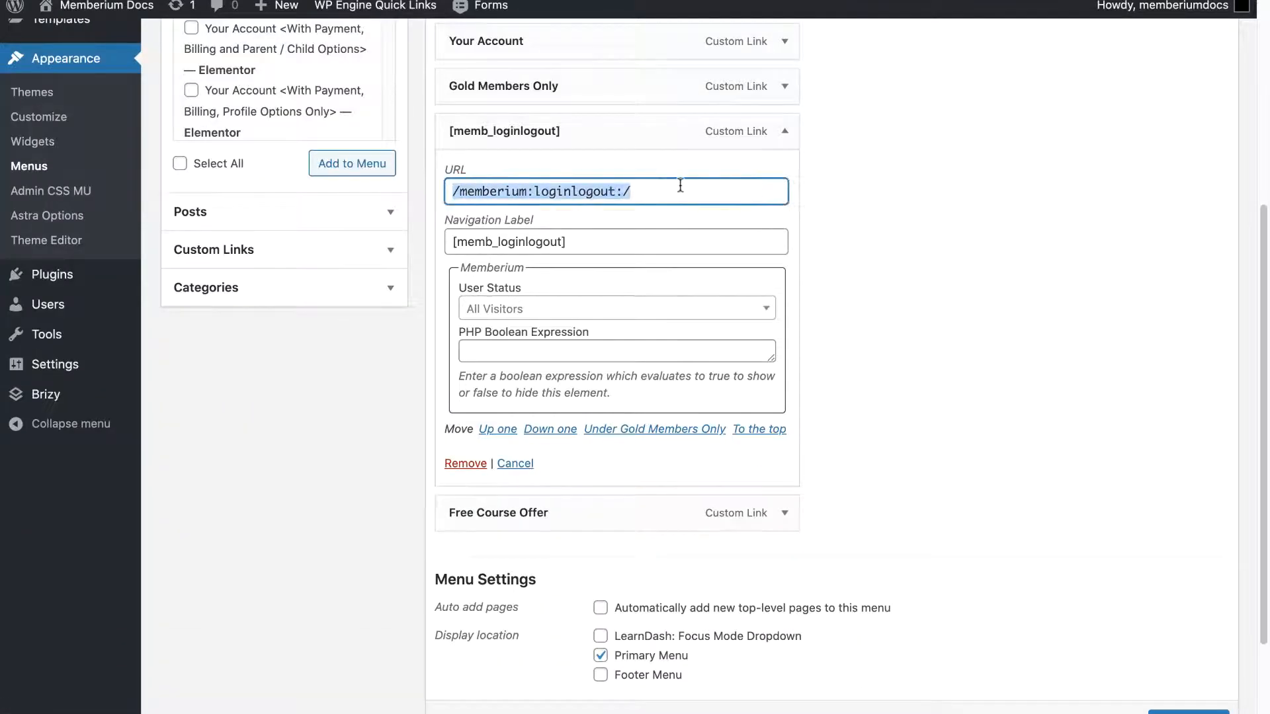
left_click(680, 186)
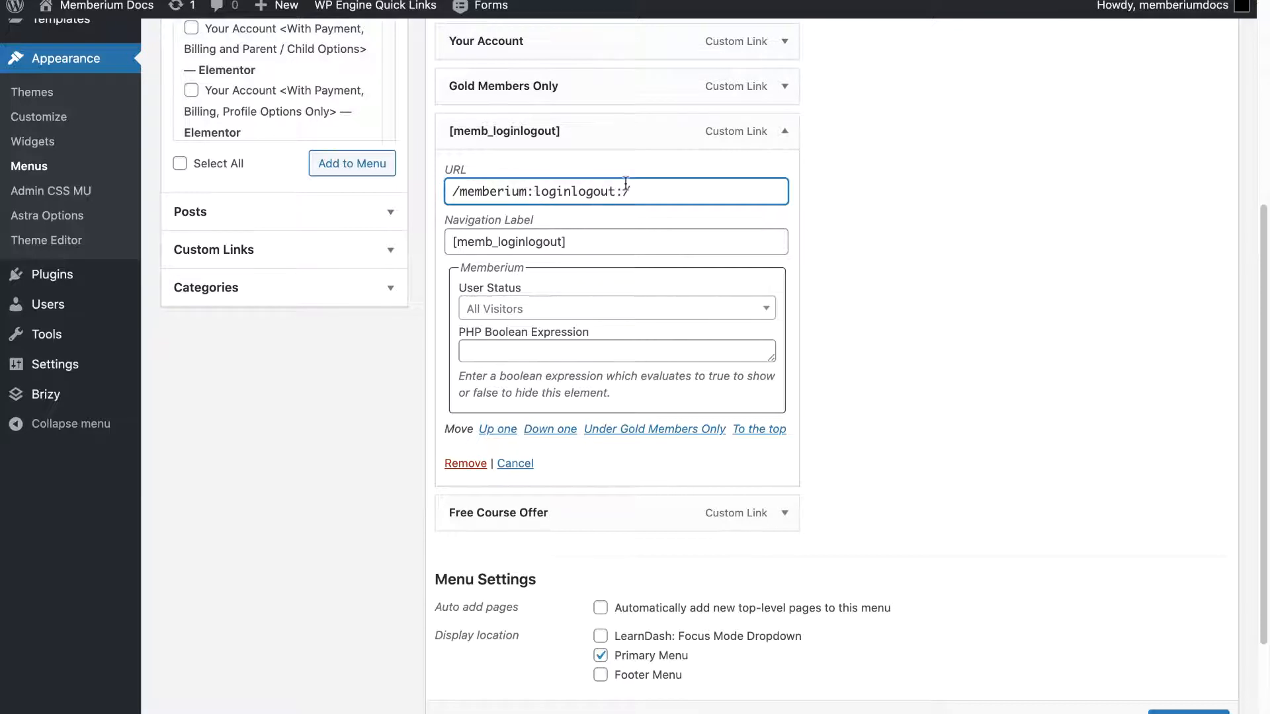
triple_click(548, 244)
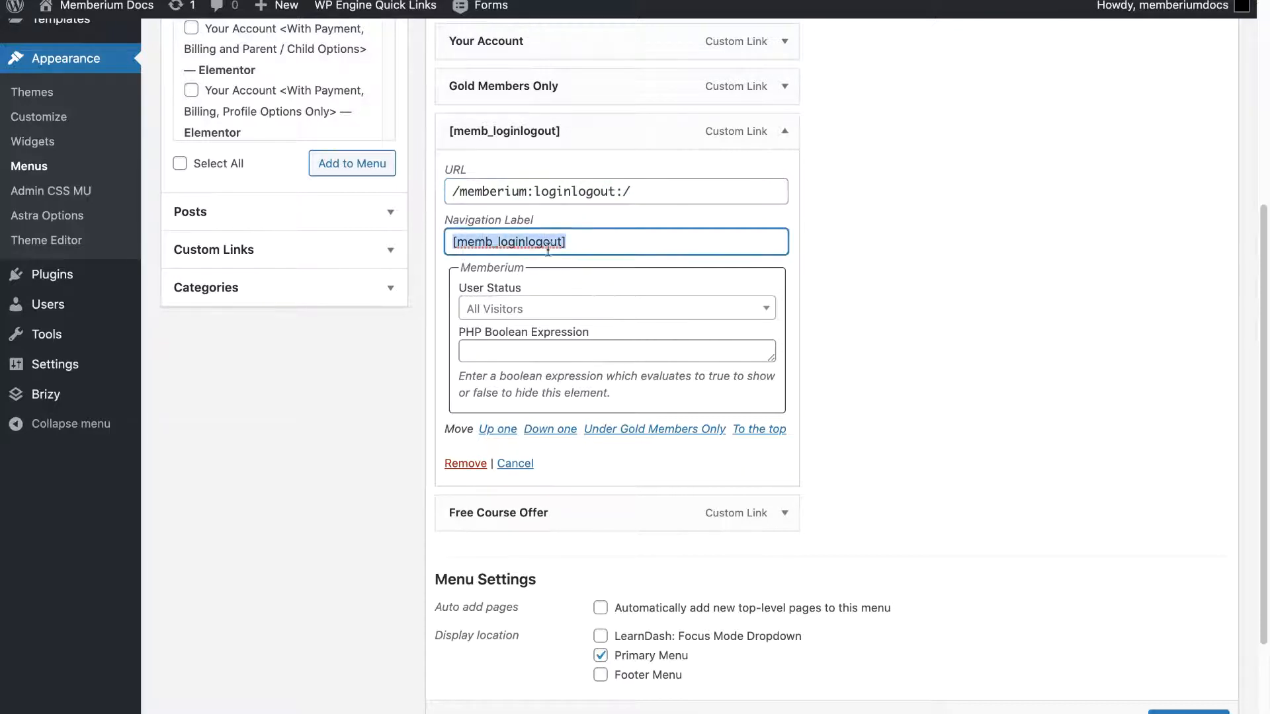
left_click(619, 246)
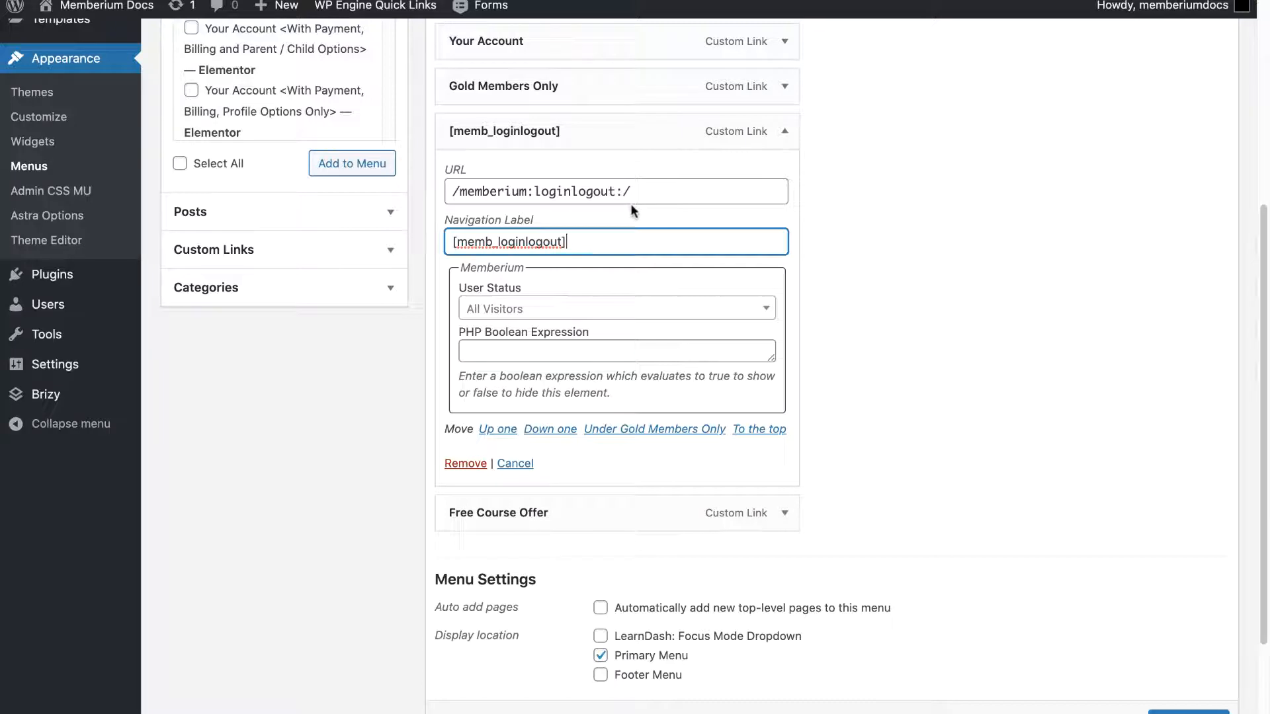
Review the user status options of the [memb_loginlogout] item, choose All Visitors, and collapse the item
left_click(675, 310)
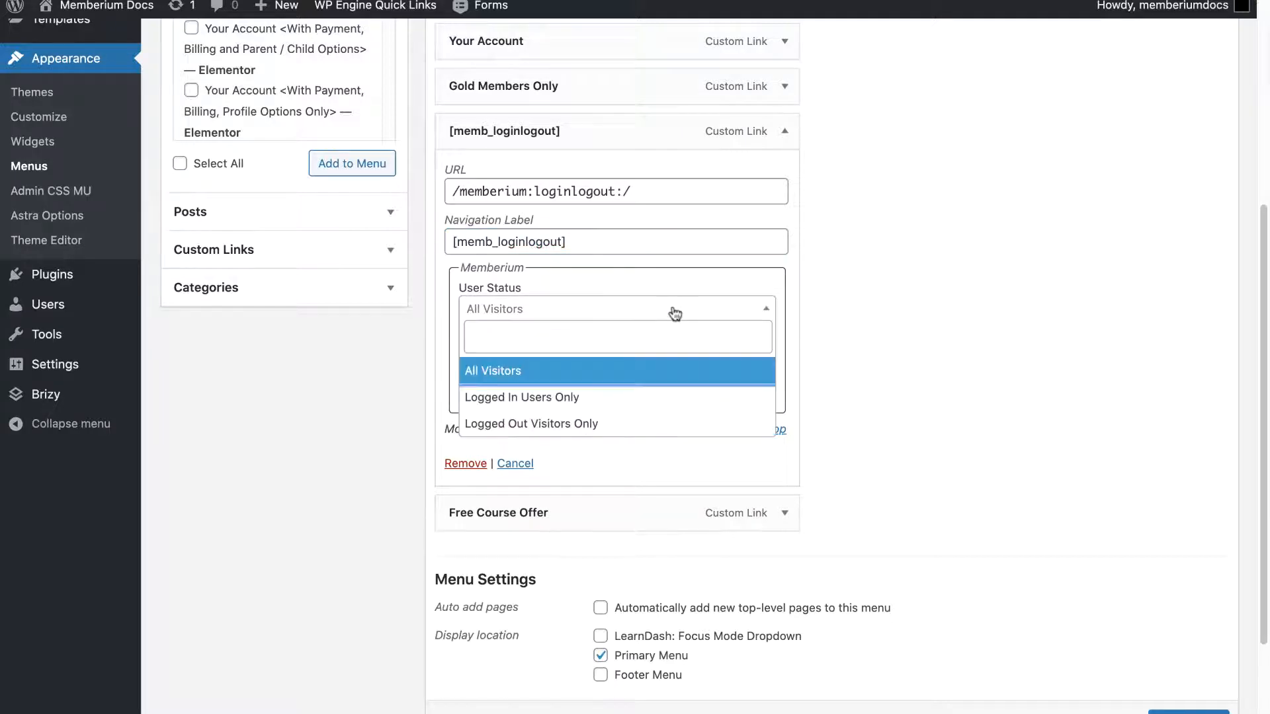
left_click(625, 370)
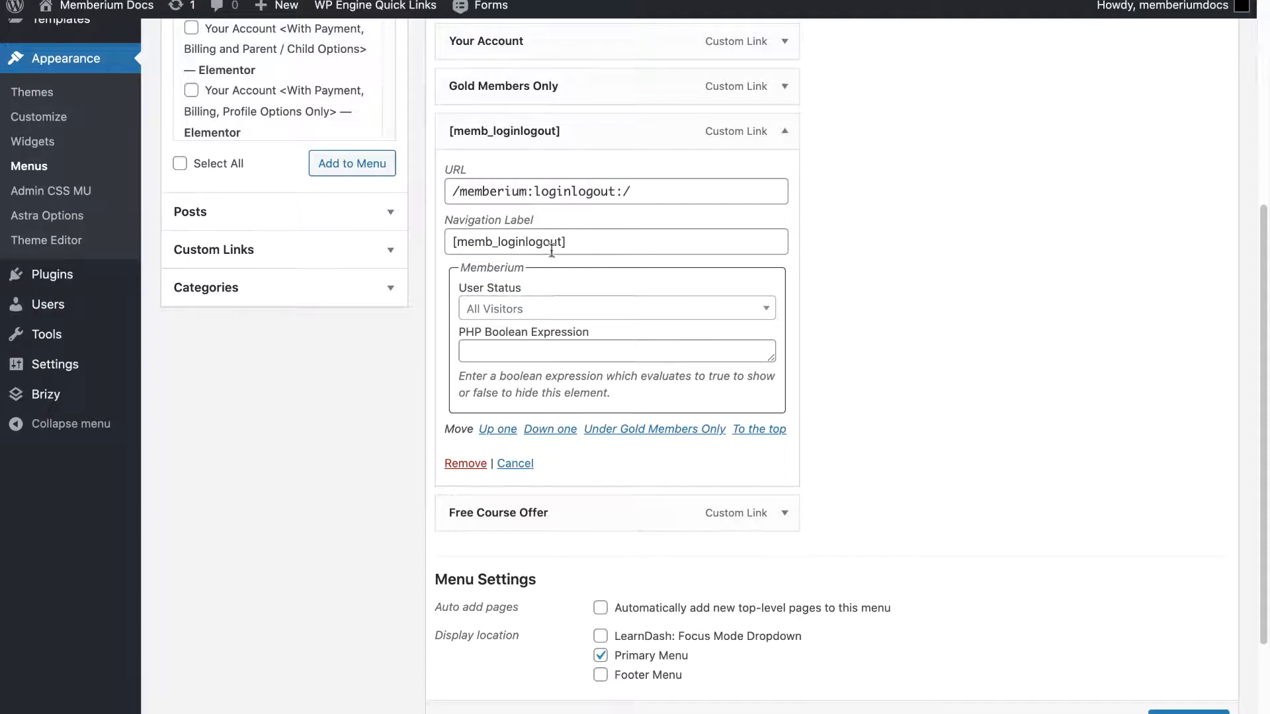
left_click(529, 312)
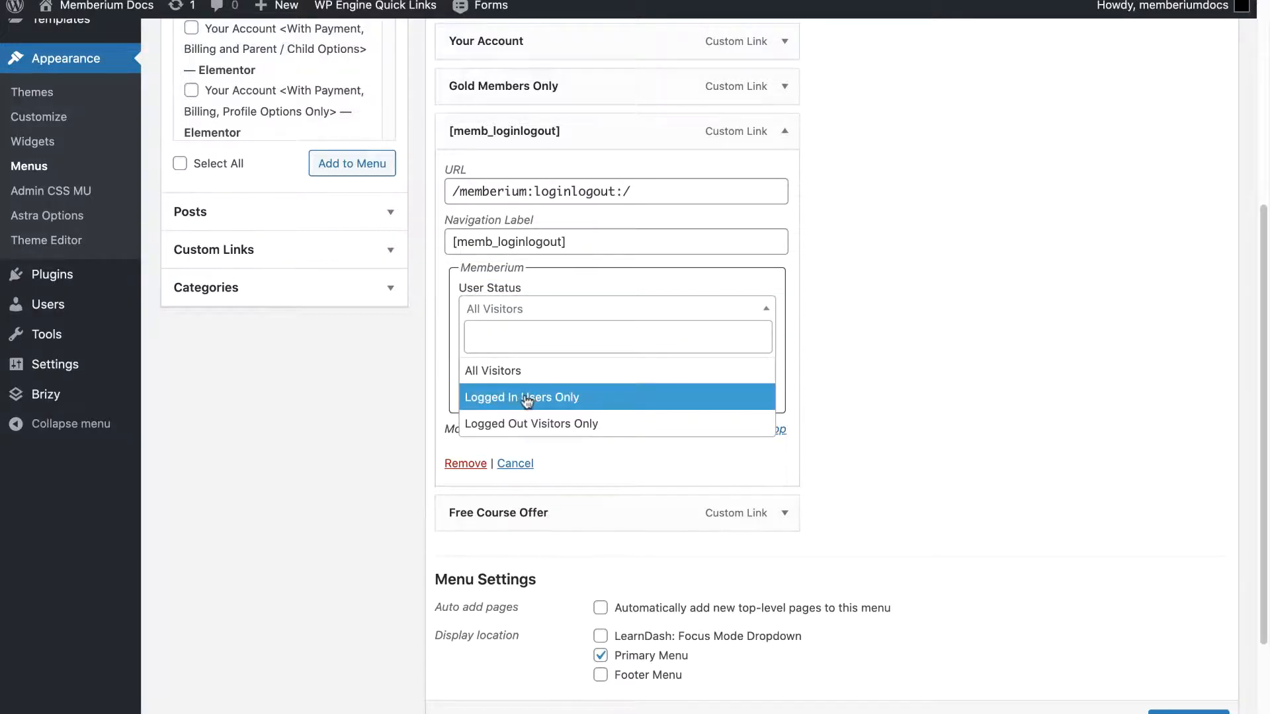
left_click(795, 268)
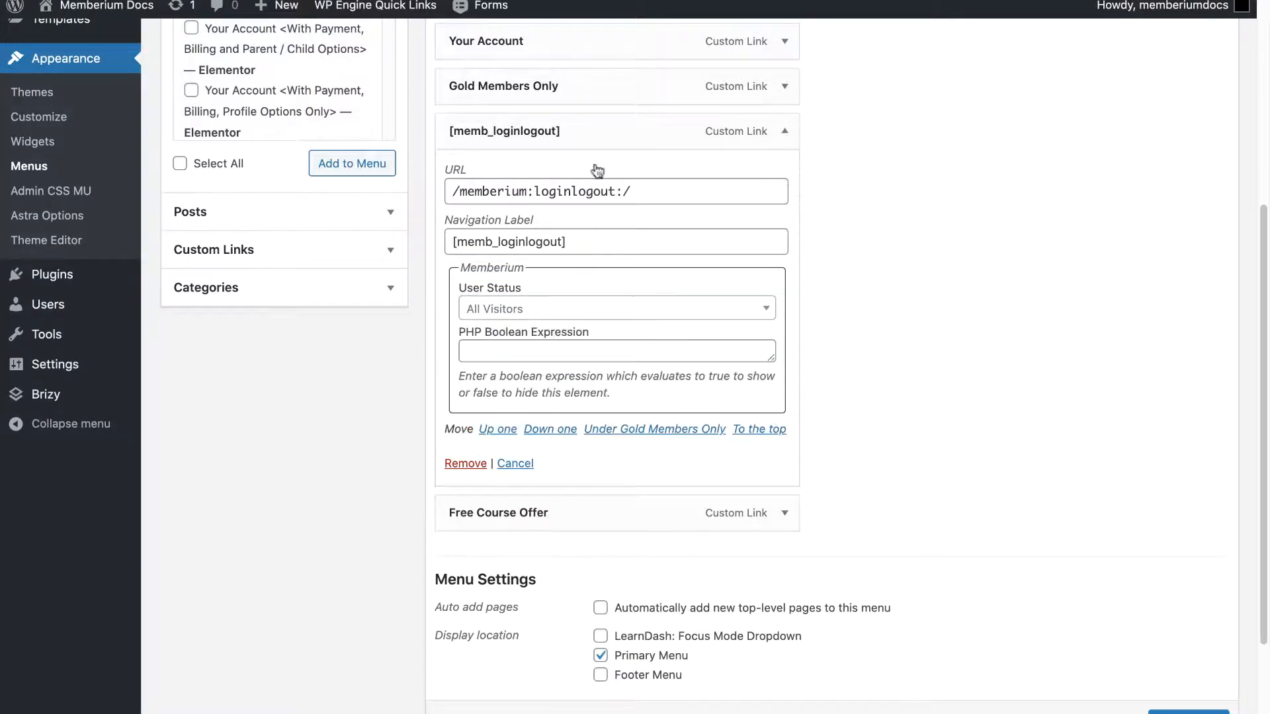
left_click(784, 131)
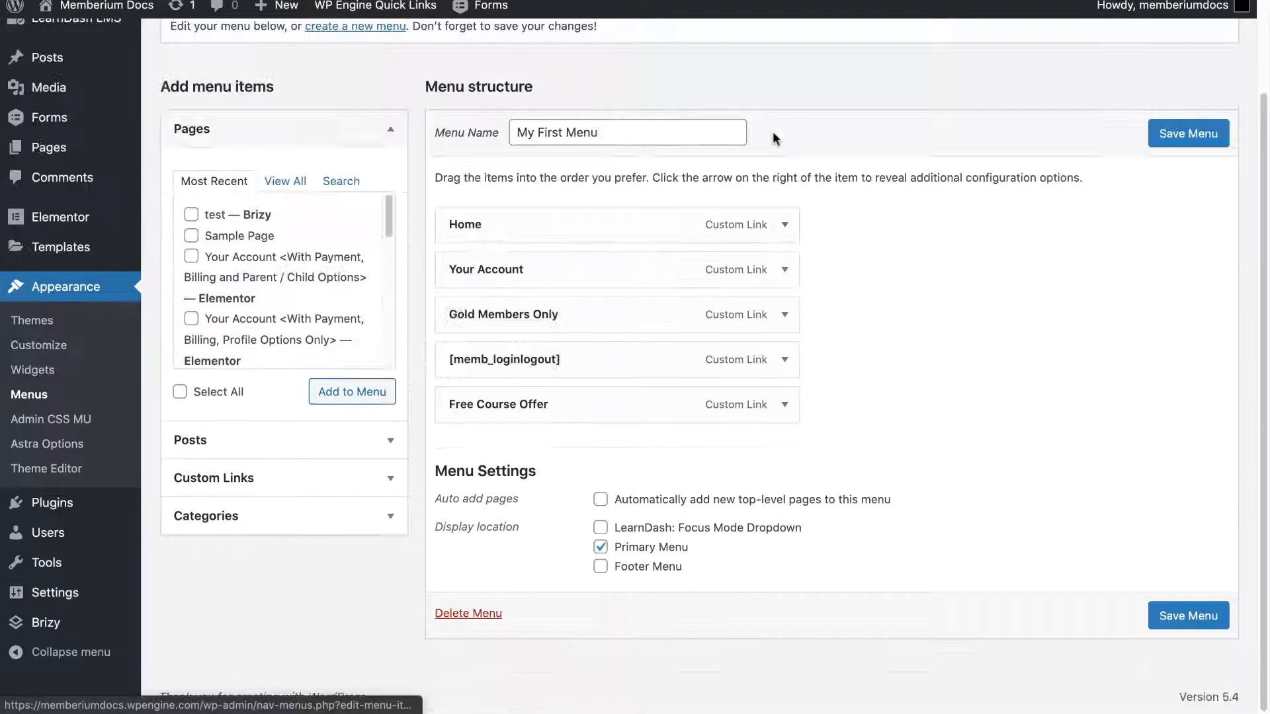
Set the Free Course Offer item's user status to Logged Out Visitors Only and save the menu
left_click(783, 404)
scroll(773, 397, "down", 3)
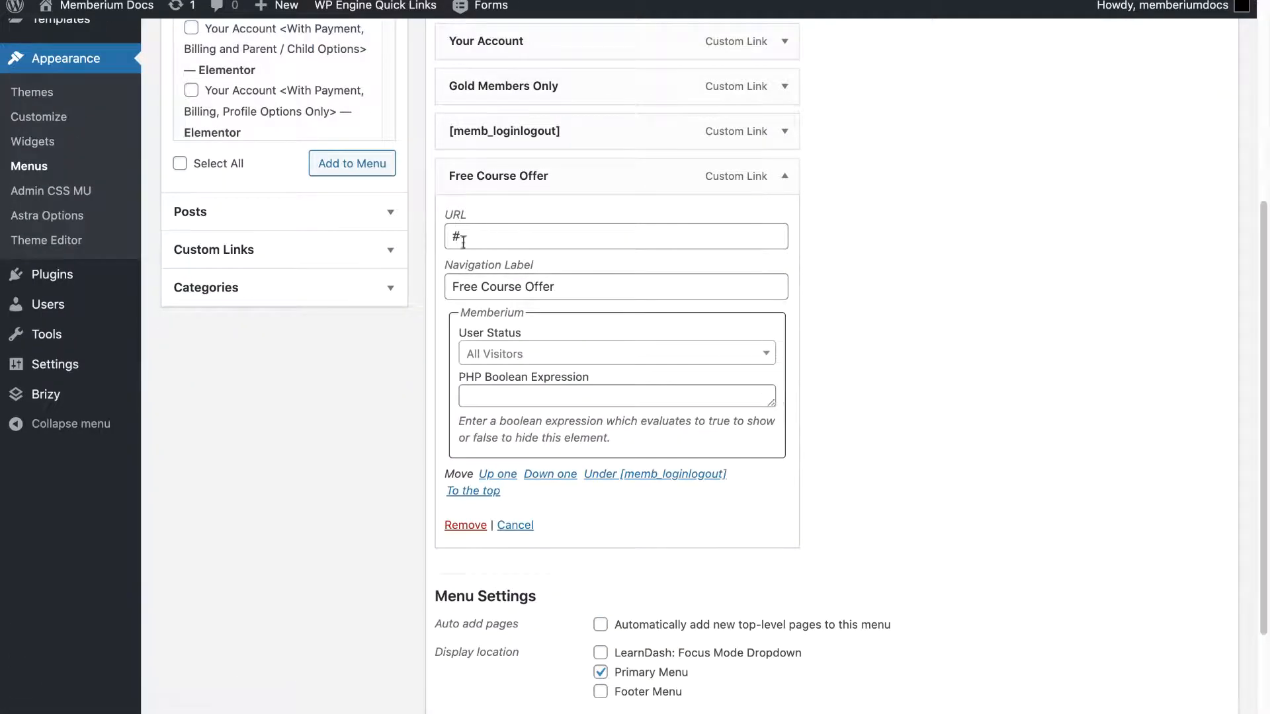
left_click(572, 352)
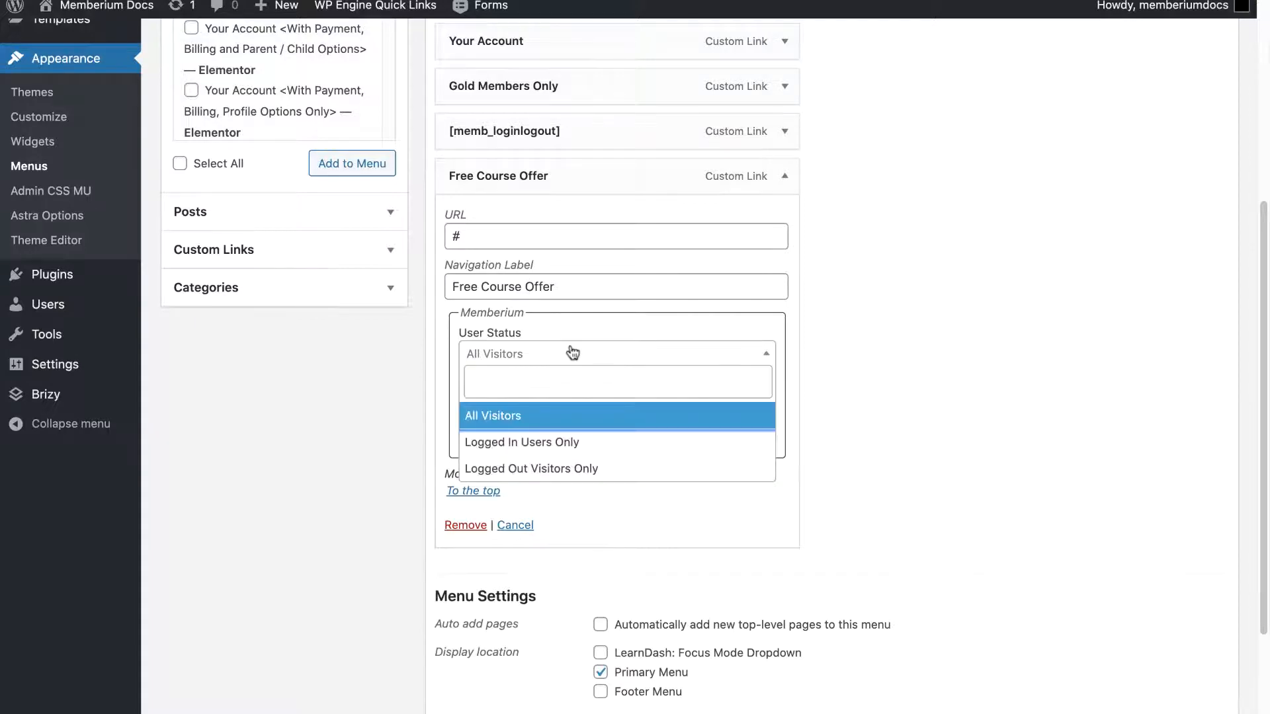
left_click(536, 468)
scroll(932, 344, "up", 5)
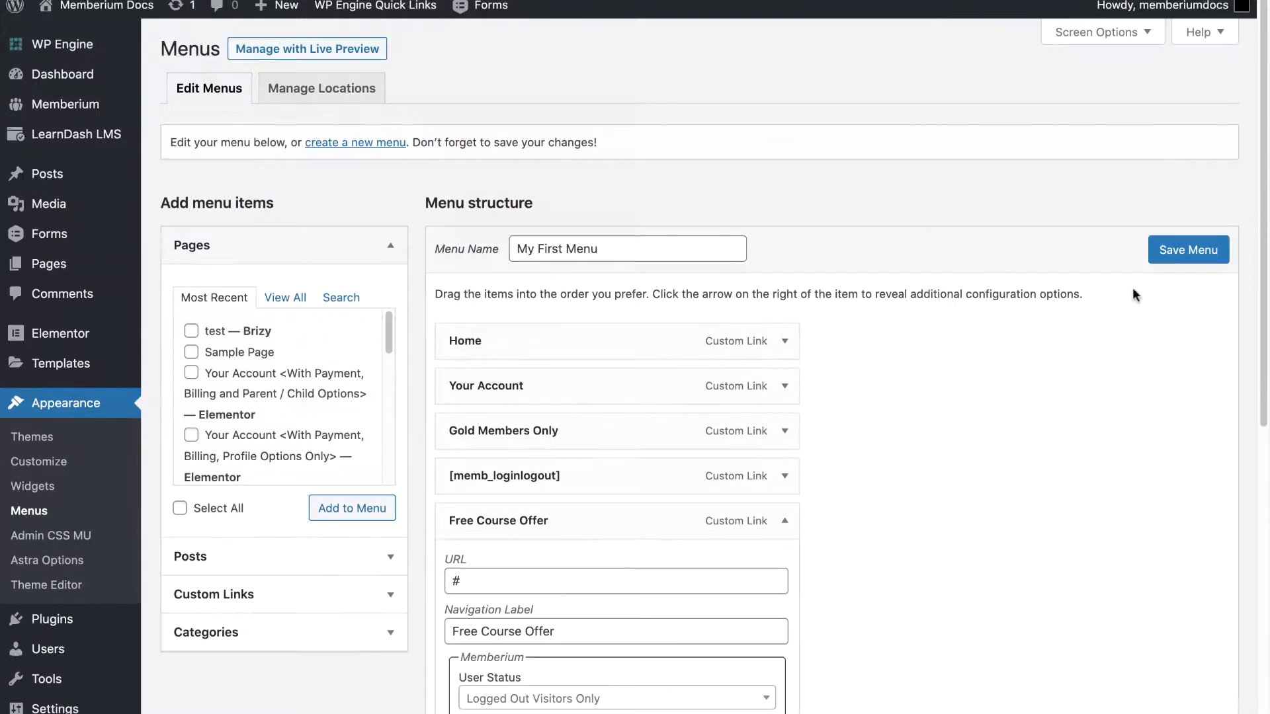
left_click(1162, 264)
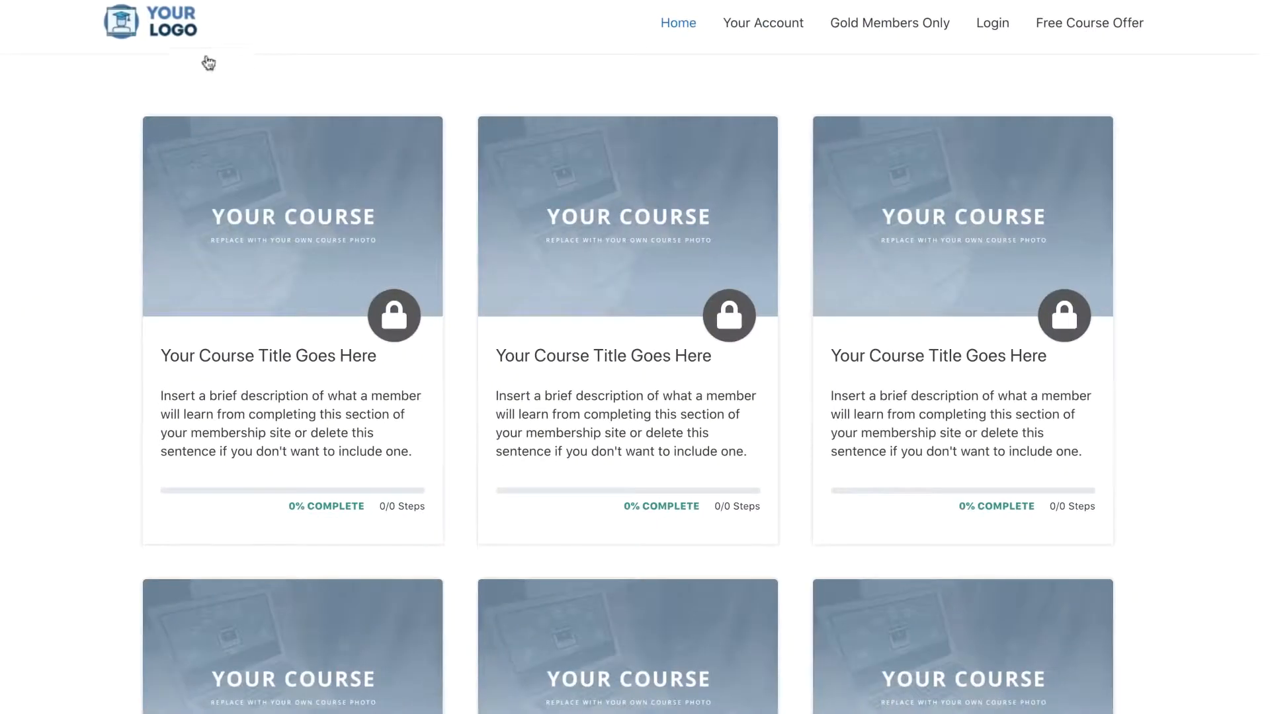
Reload the site's front page to check the logged-out navigation menu, and open its login page
key("super+r")
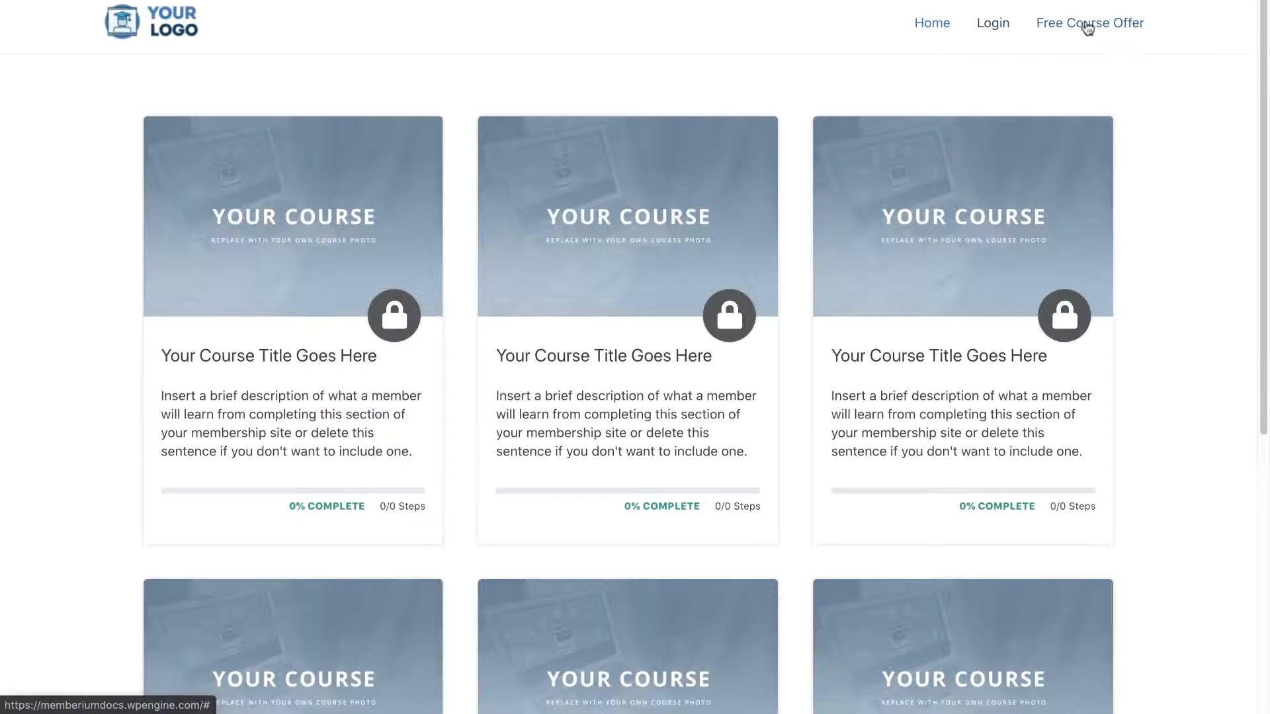
left_click(984, 29)
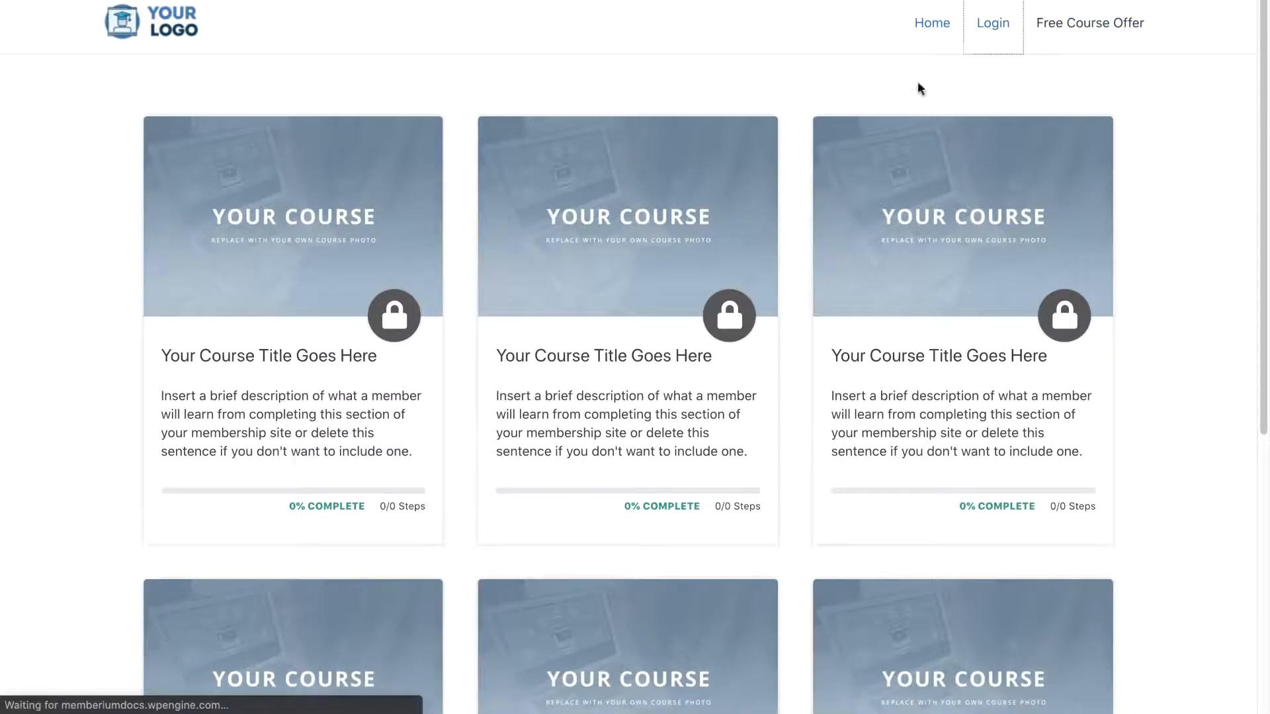
left_click(687, 276)
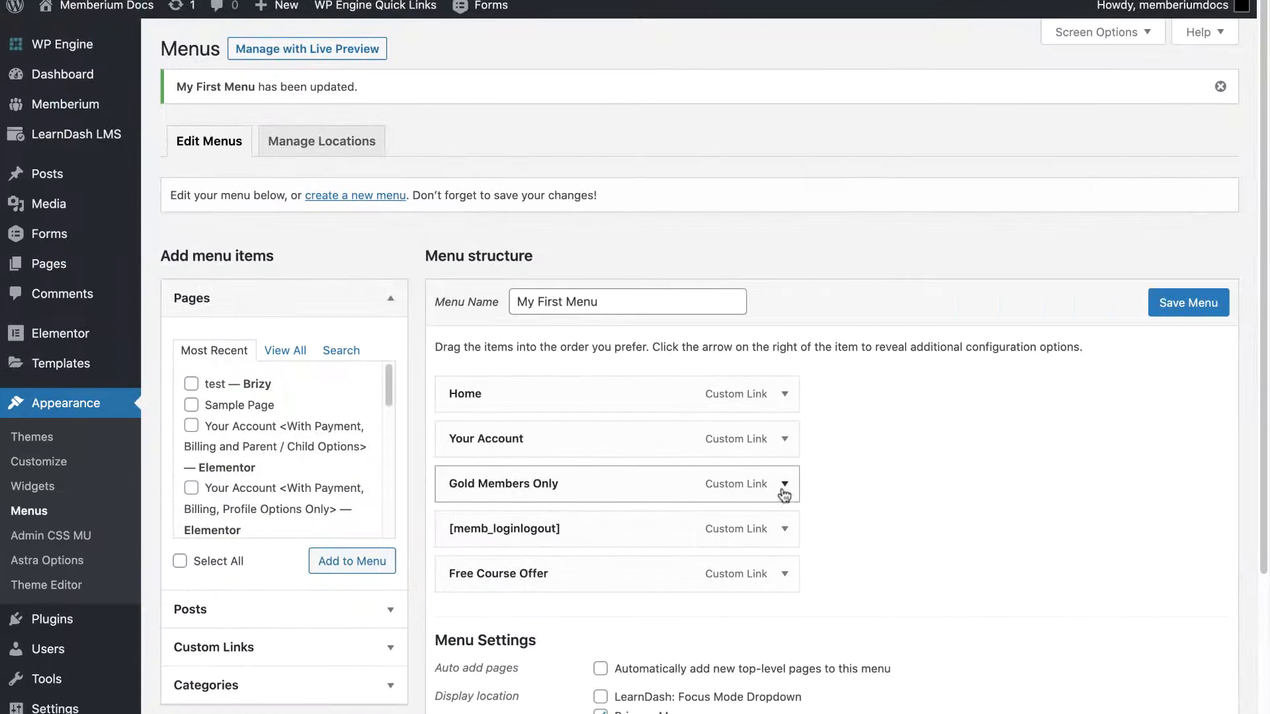
Remove the Gold membership condition from the Gold Members Only item
left_click(785, 487)
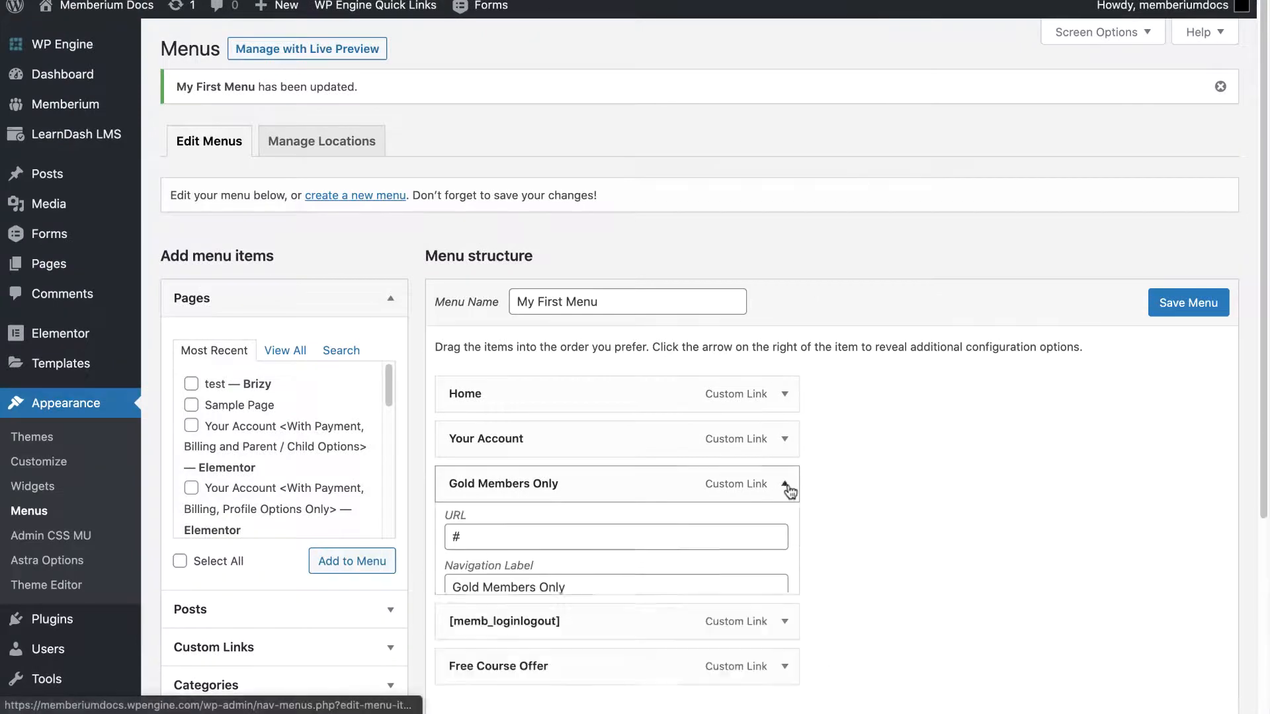
scroll(939, 424, "down", 5)
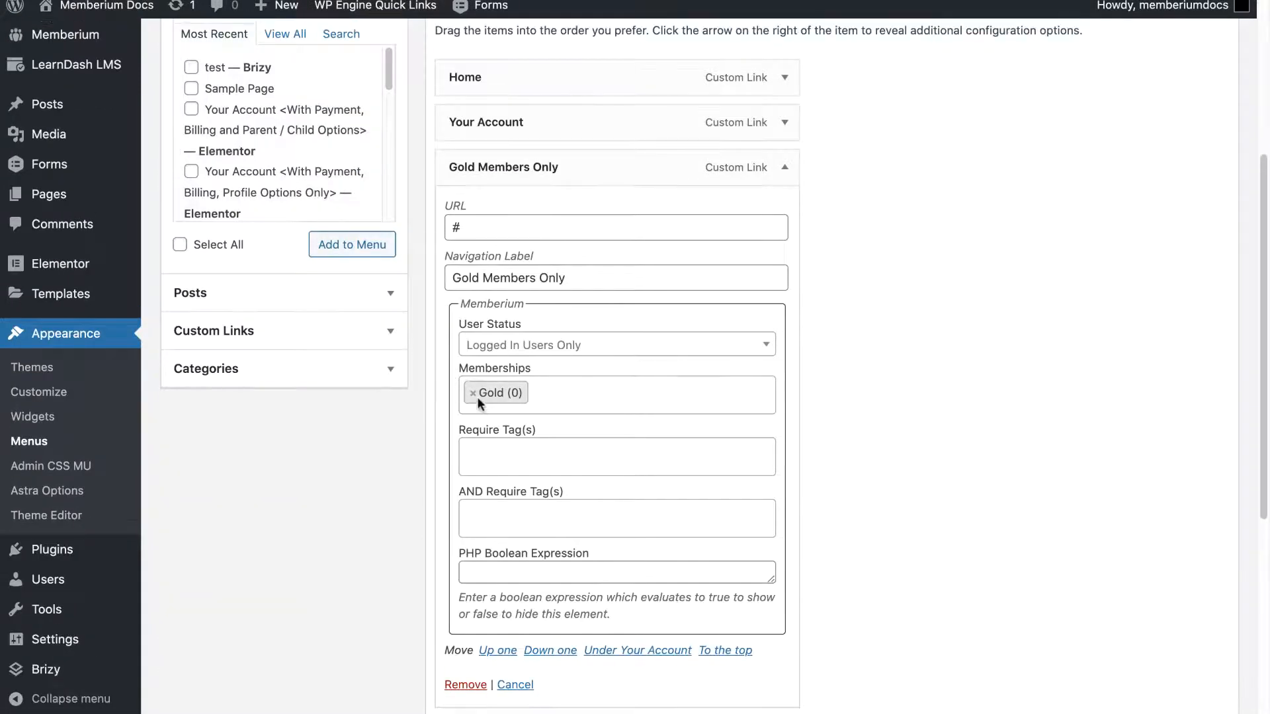
left_click(481, 403)
left_click(472, 393)
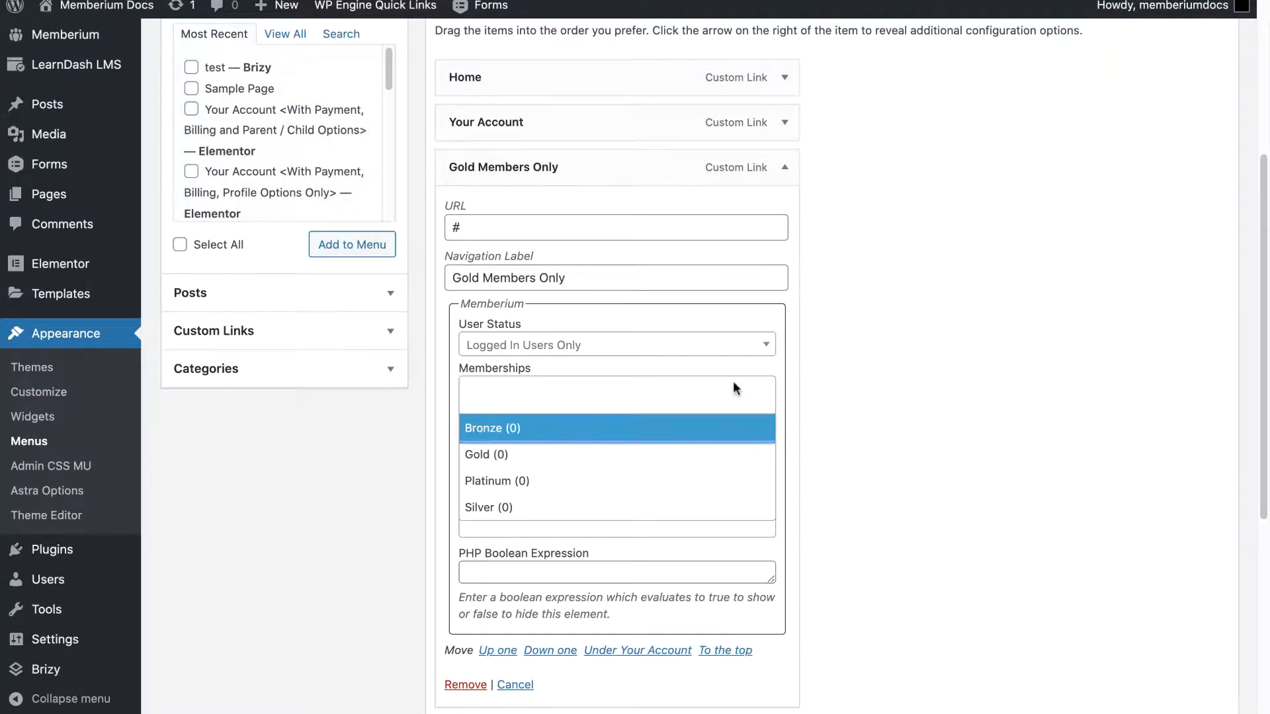
Require the Does Not Have Gold (122) tag for the Gold Members Only item and save the menu
left_click(561, 459)
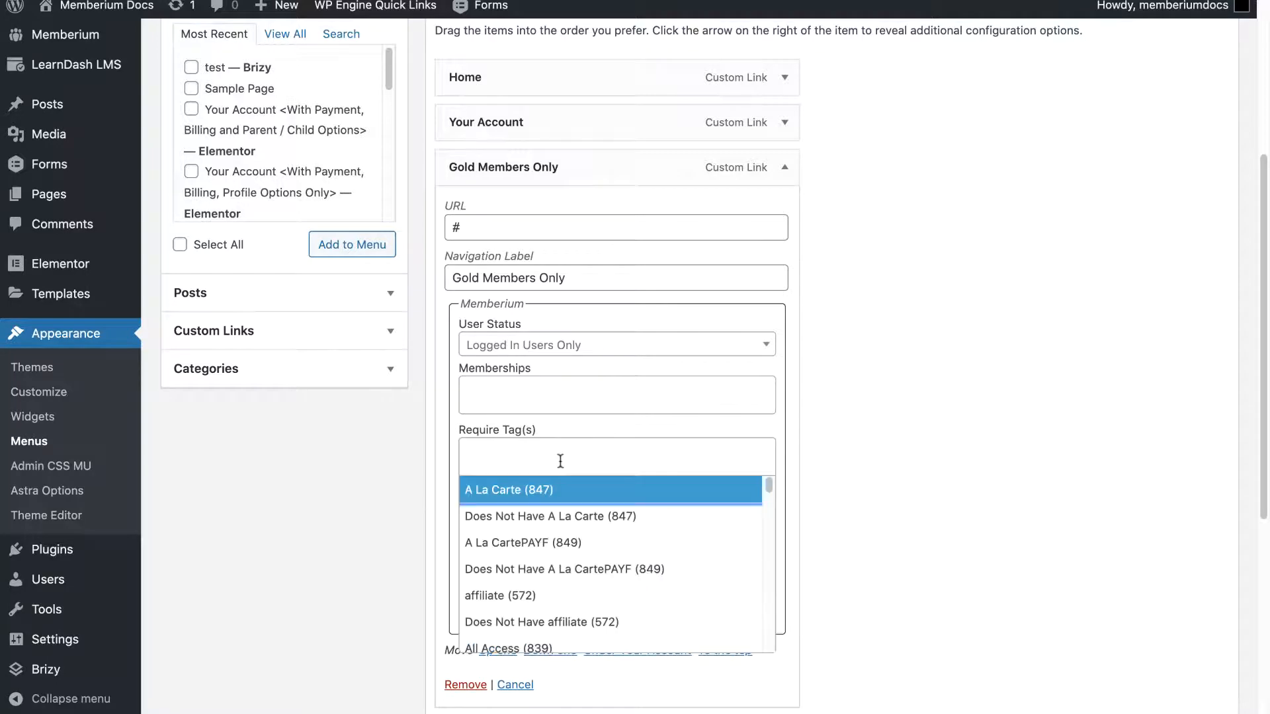
type("does")
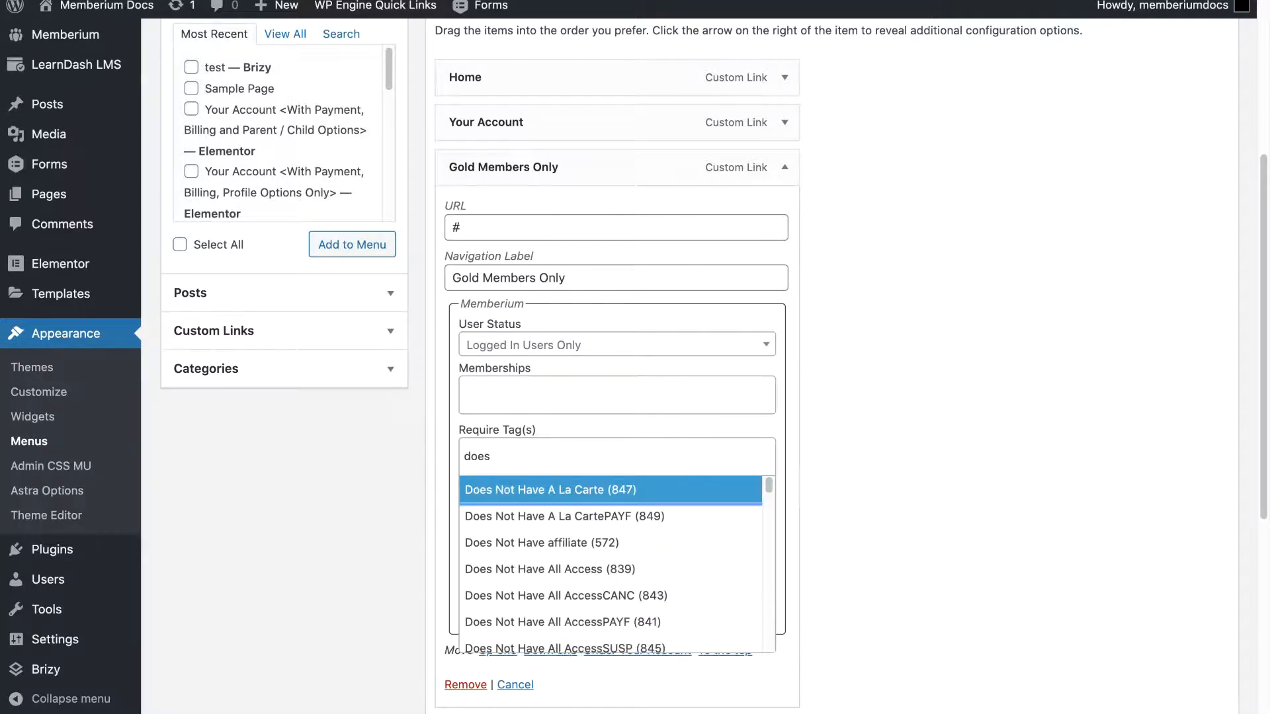
type(" not have gold")
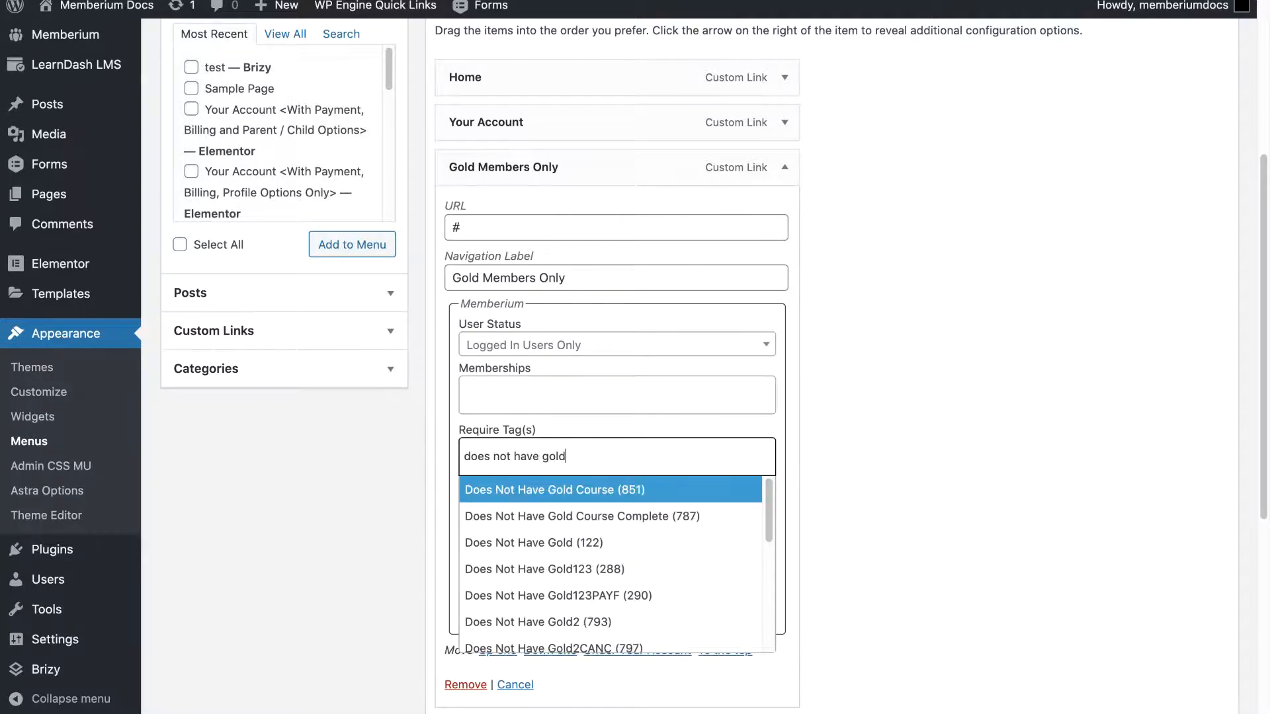
left_click(605, 541)
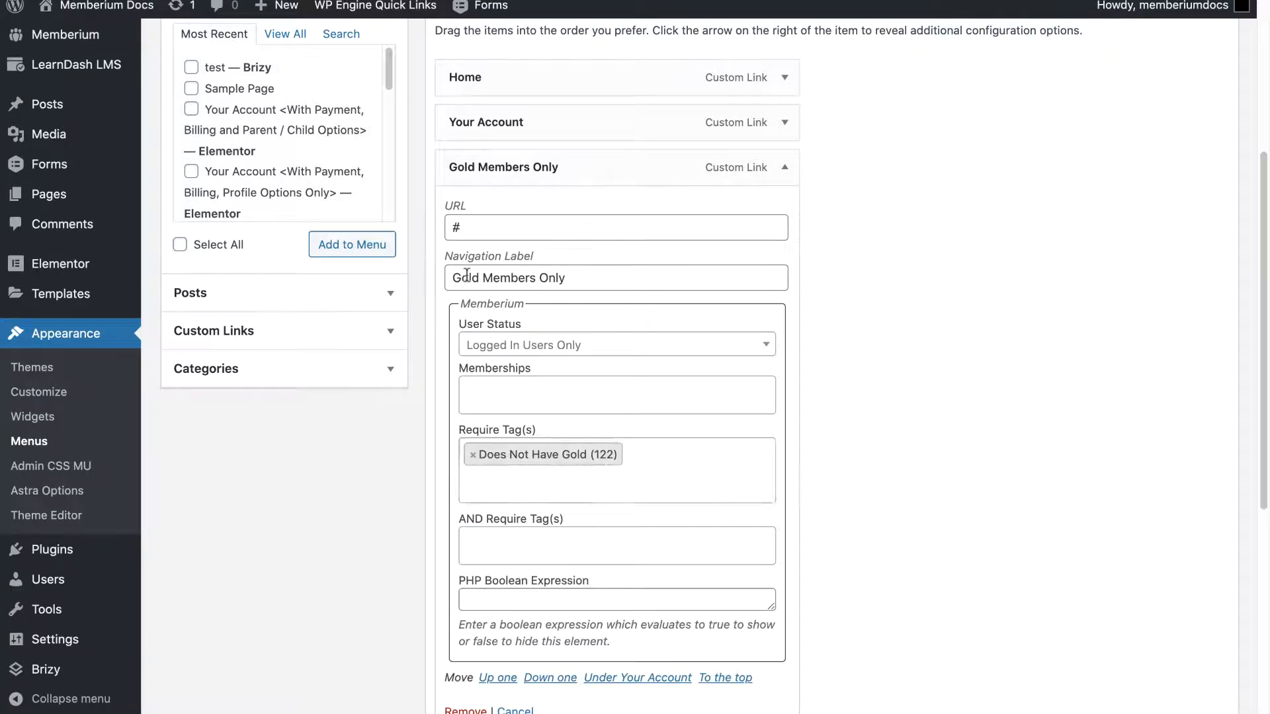
scroll(477, 279, "up", 4)
left_click(1105, 261)
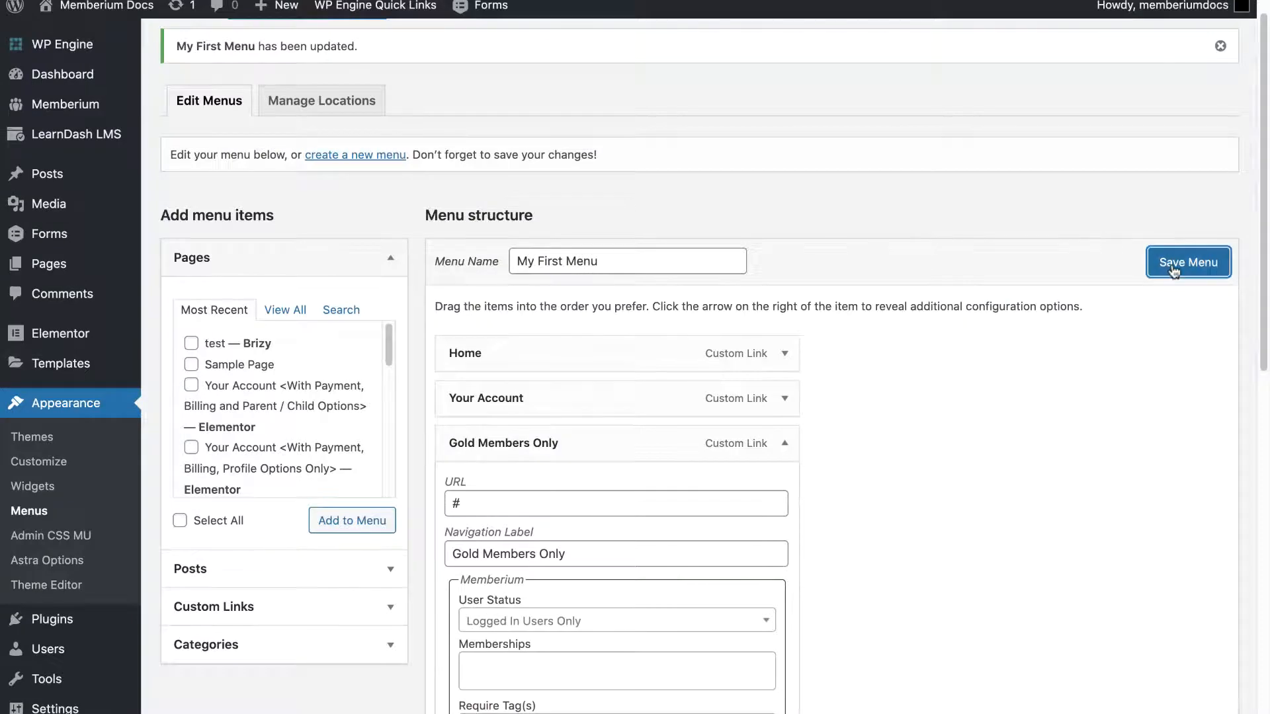
Reload the site as the logged-in member to check the navigation menu against the new tag condition
scroll(570, 366, "down", 6)
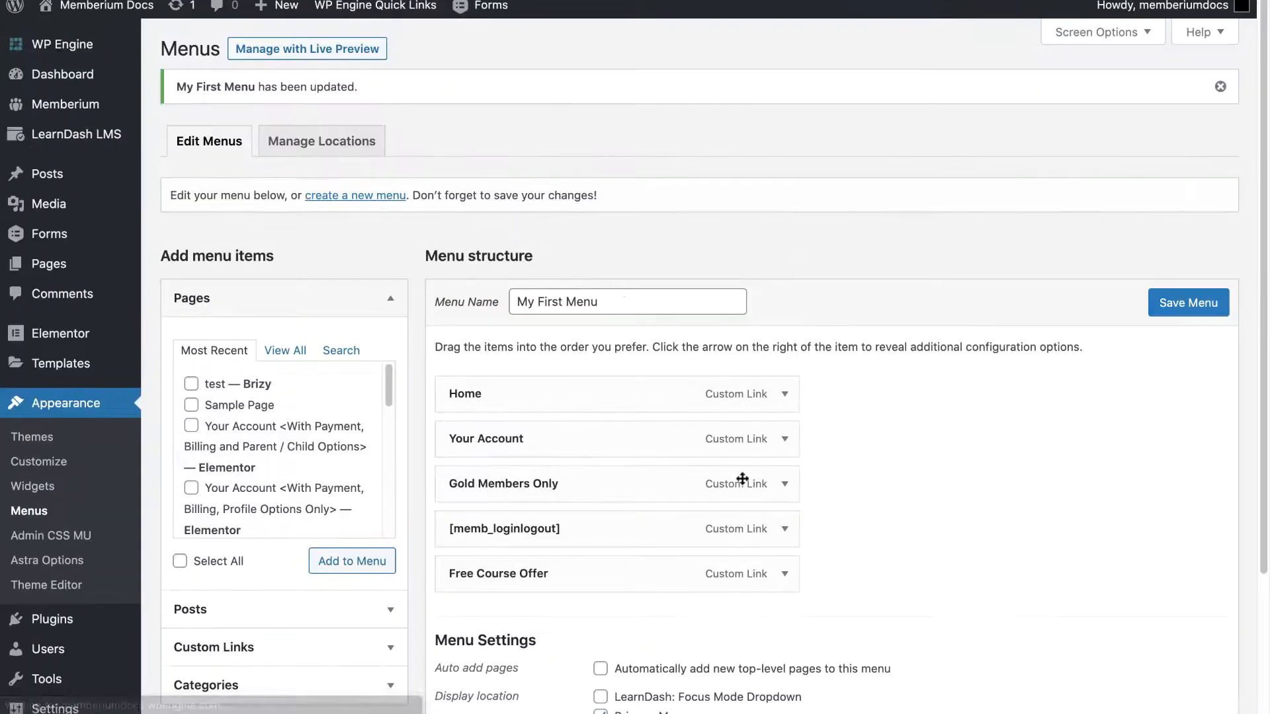
left_click(786, 484)
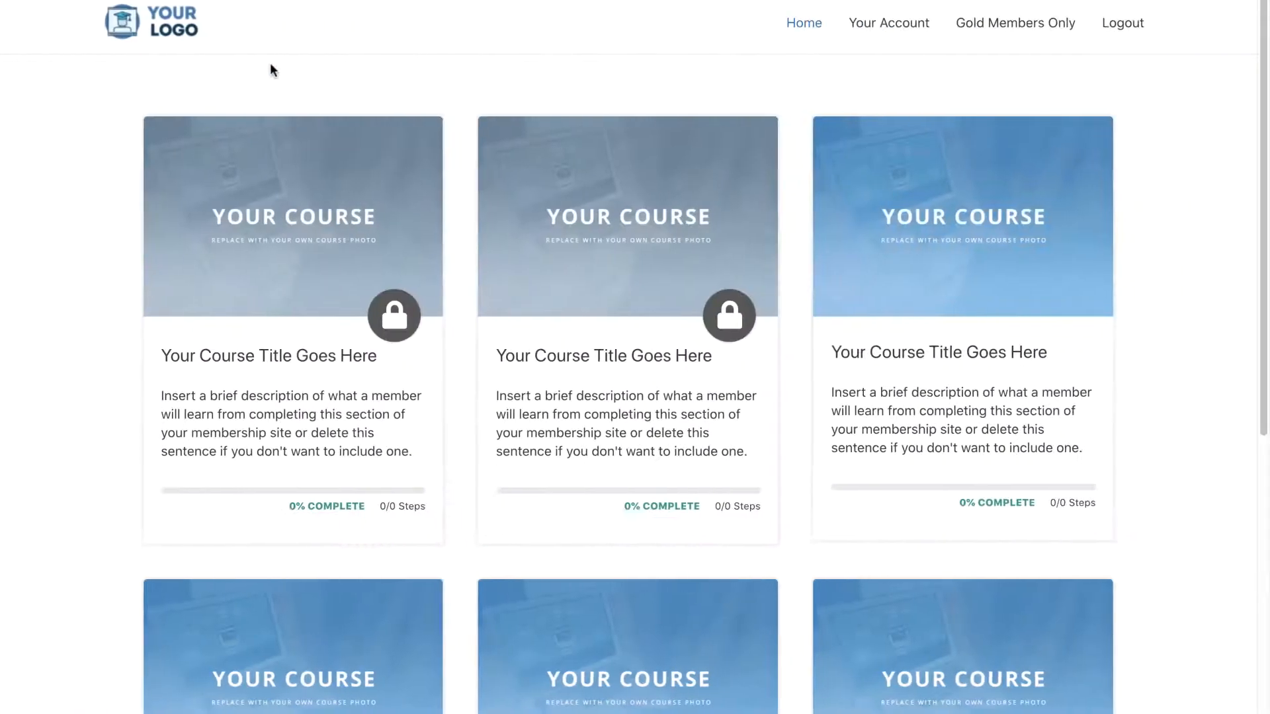
key("super+r")
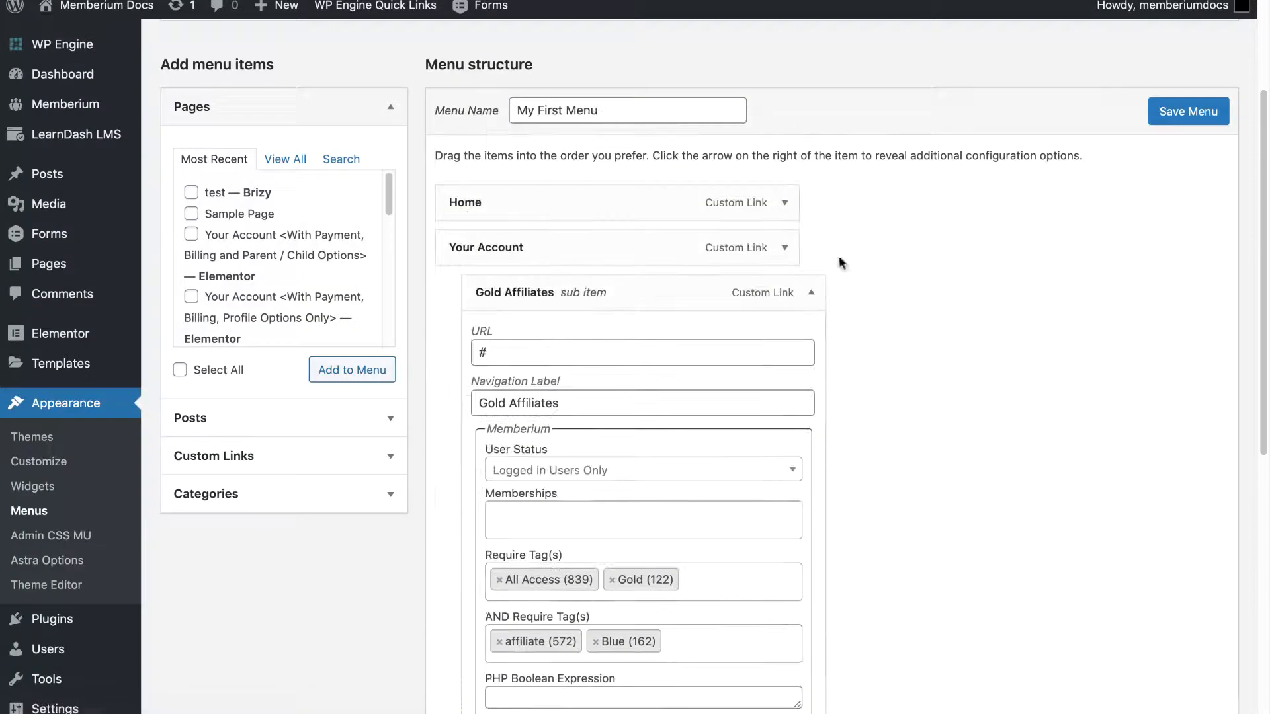
Move the Gold Affiliates sub item out to the top level of the menu and collapse it
left_click_drag(718, 288, 651, 291)
left_click(783, 292)
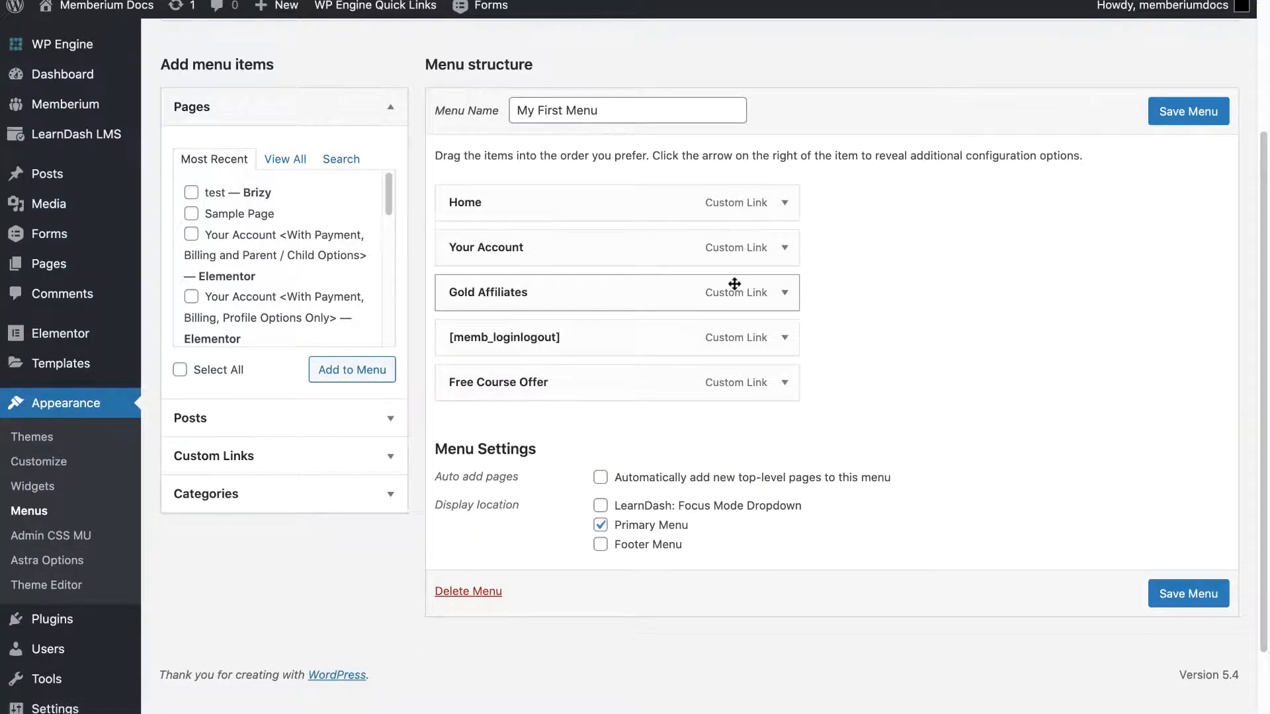
Add Sample Page from the recent pages to My First Menu and expand the new item's settings
left_click(191, 213)
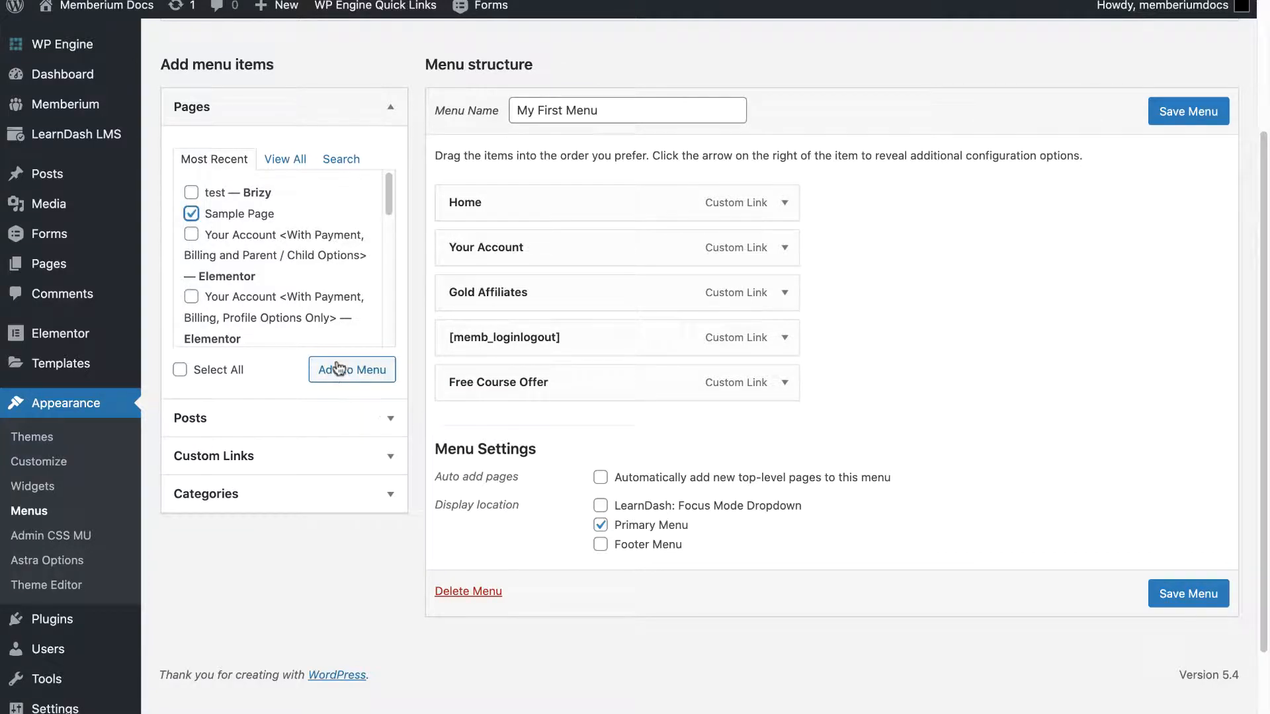
left_click(334, 369)
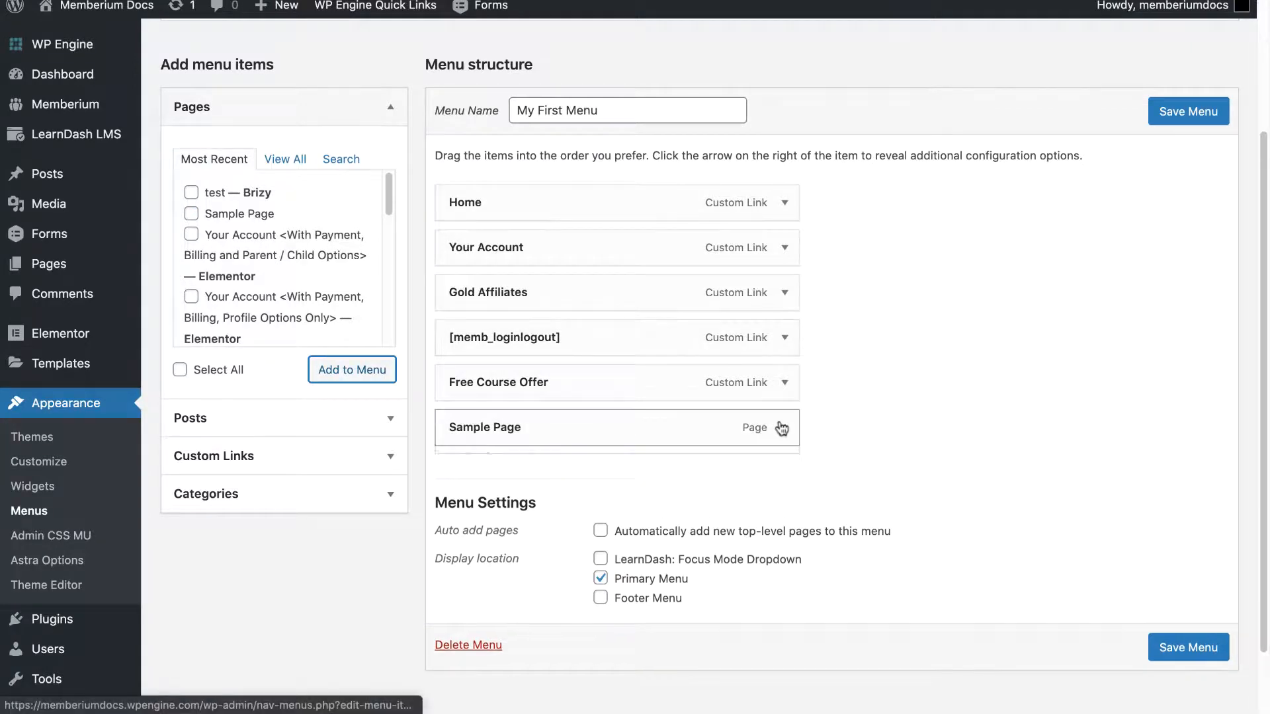
left_click(783, 428)
scroll(884, 459, "down", 4)
View the original page behind the Sample Page menu item and open that page for editing
left_click(535, 473)
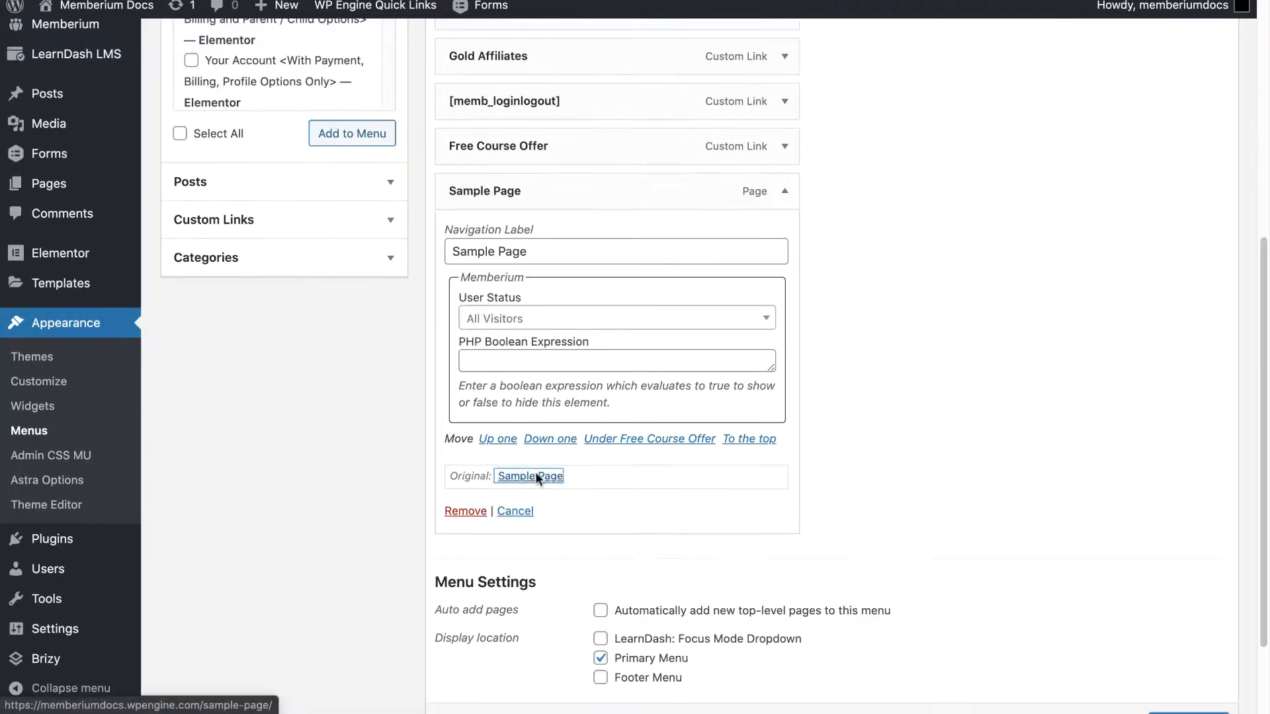
left_click(747, 199)
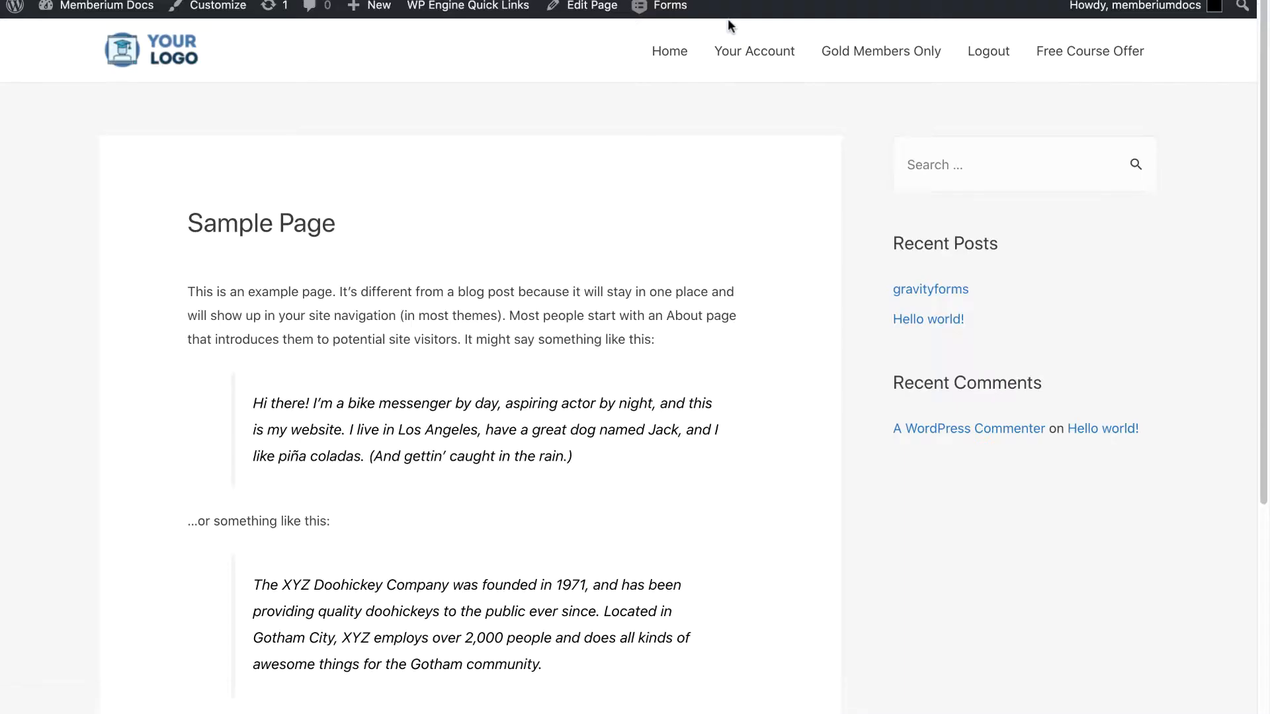
left_click(580, 14)
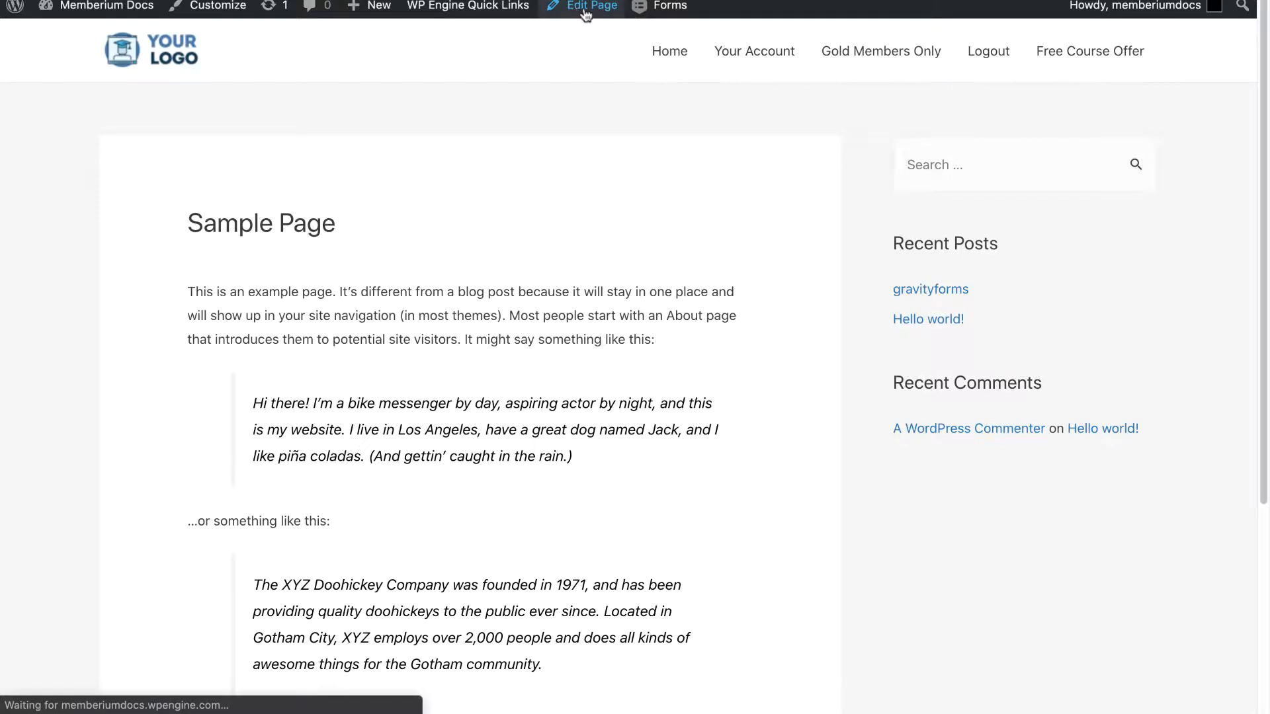
Restrict Sample Page to the Platinum and Silver membership levels in its Content Protection settings
scroll(1179, 388, "down", 1)
scroll(1176, 380, "down", 4)
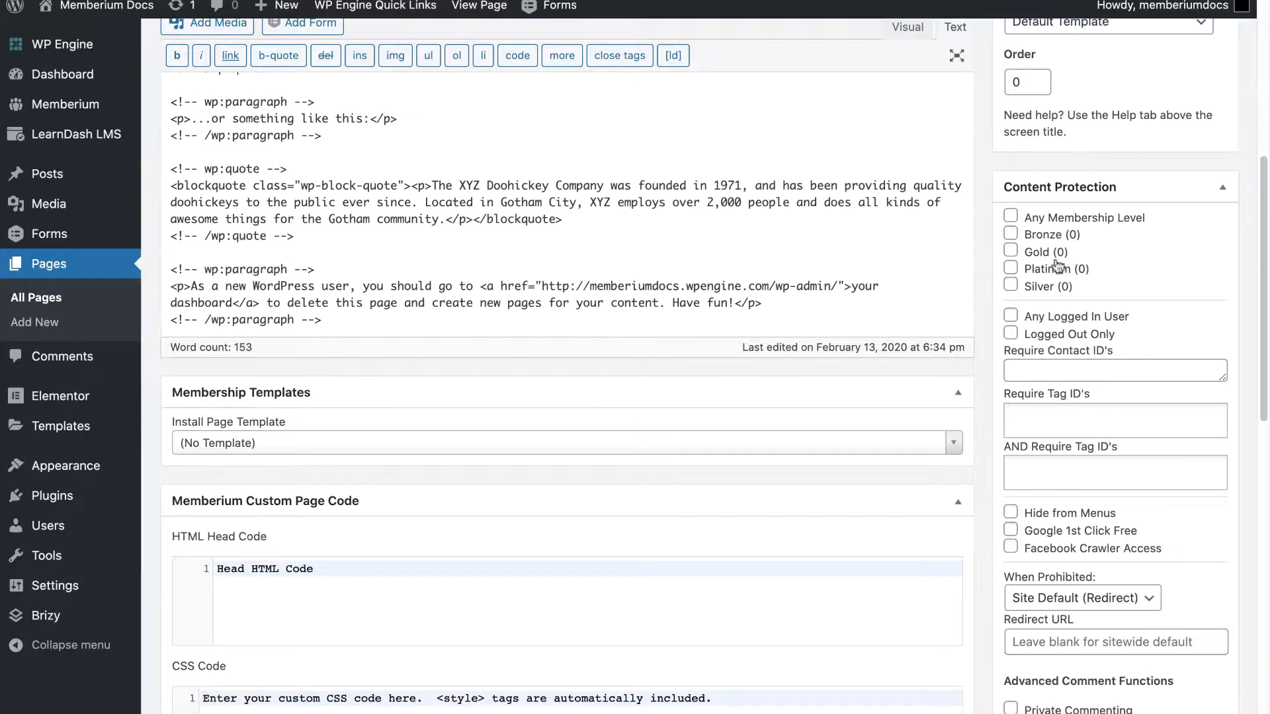
left_click(1011, 252)
left_click(1012, 252)
left_click(1011, 267)
left_click(1010, 285)
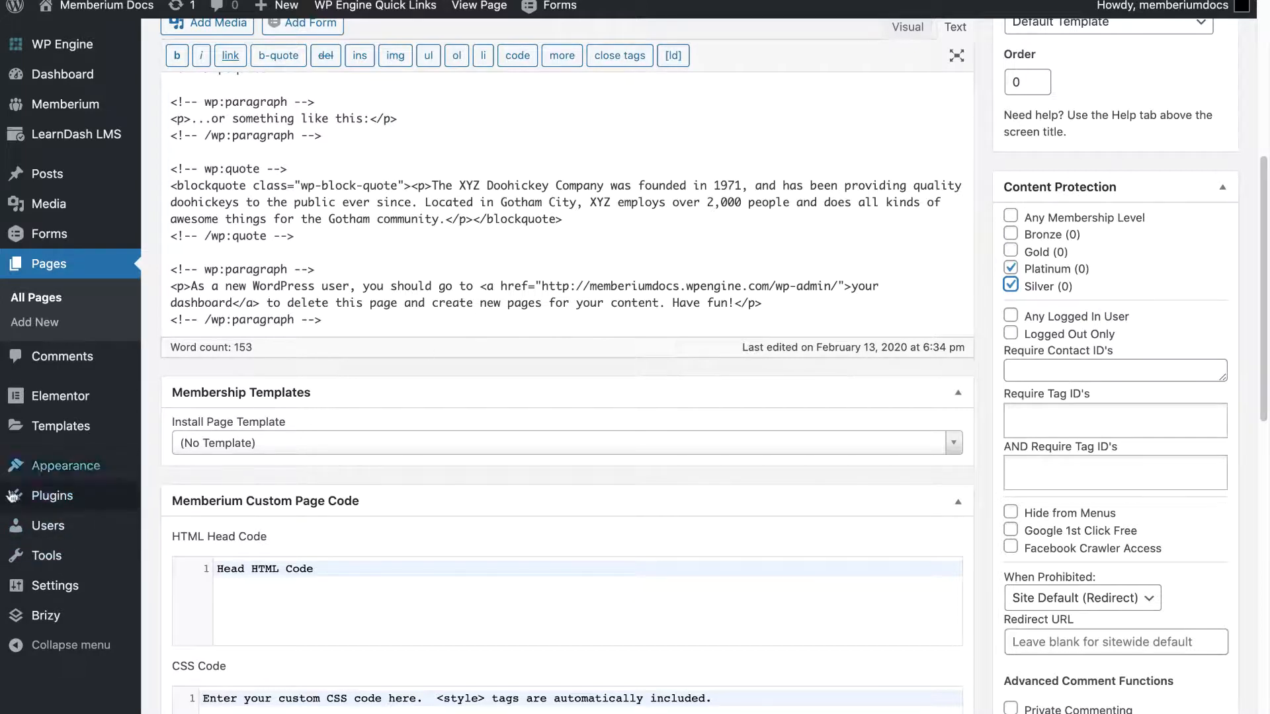
left_click(1169, 259)
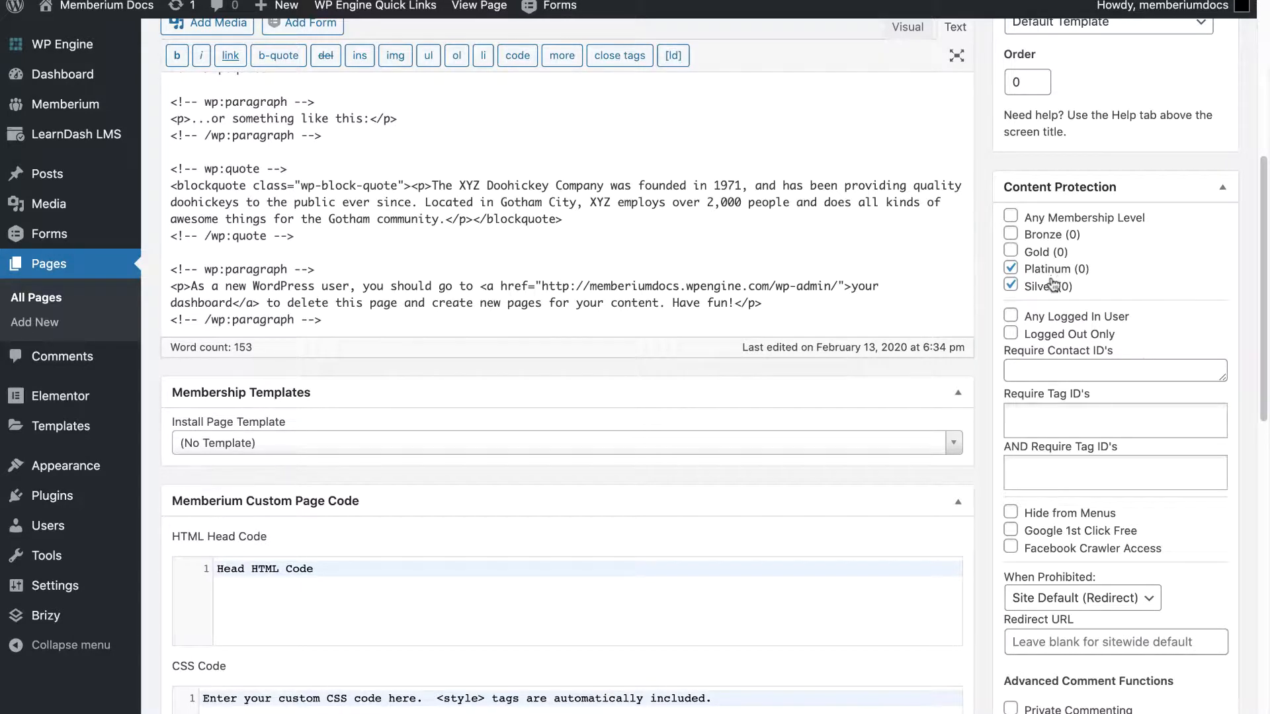
Remove the Silver membership level from Sample Page's content protection and look over the other protection options
left_click(1009, 285)
scroll(1198, 192, "up", 2)
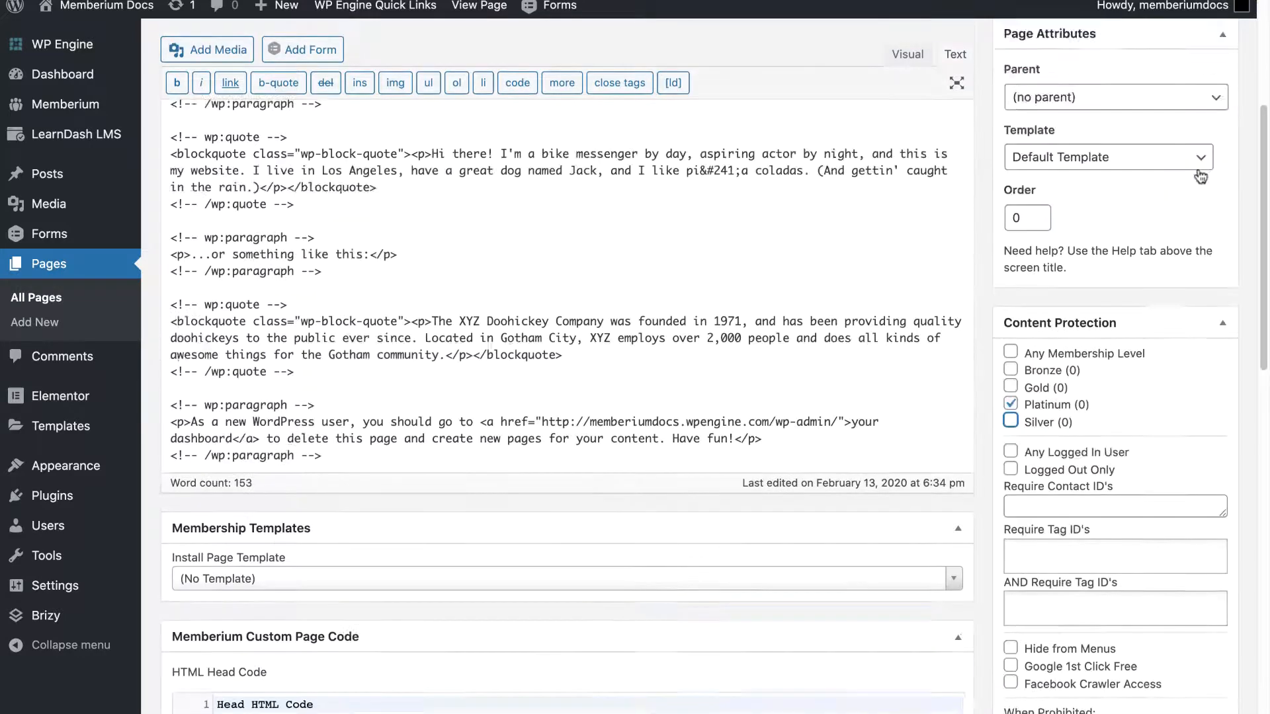
scroll(1200, 177, "up", 3)
scroll(1184, 185, "down", 8)
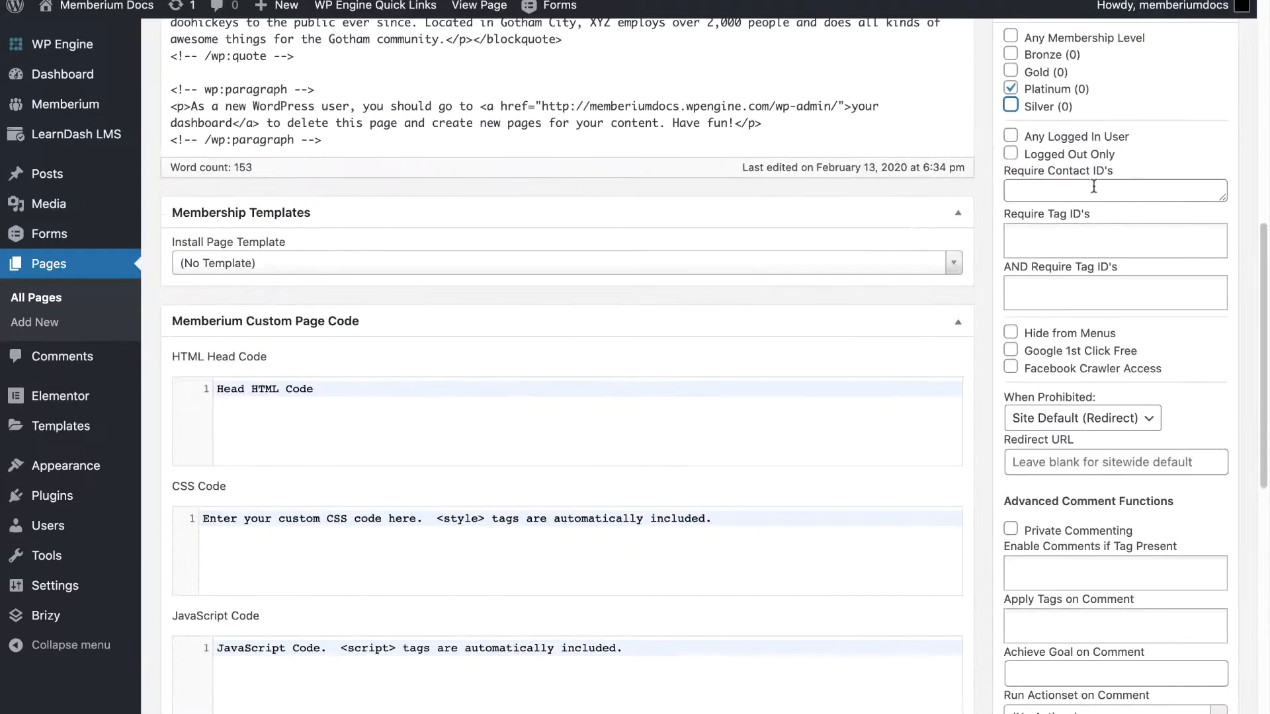
scroll(1094, 187, "up", 1)
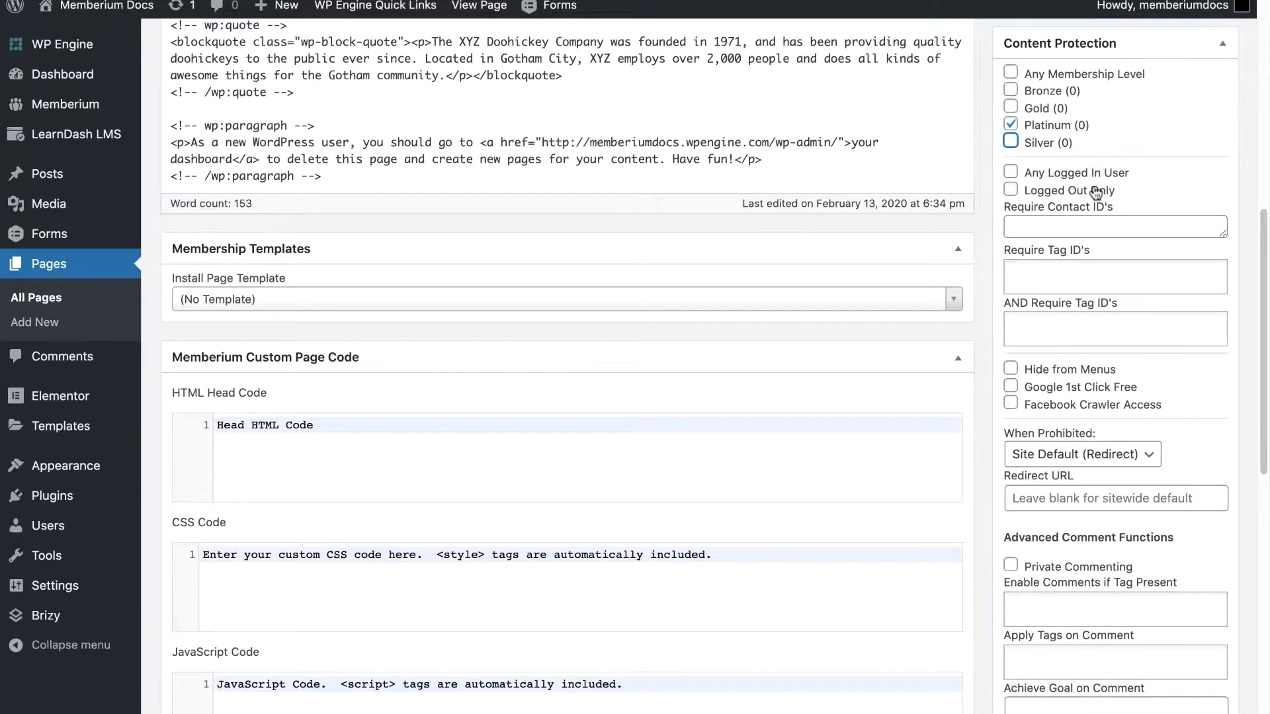